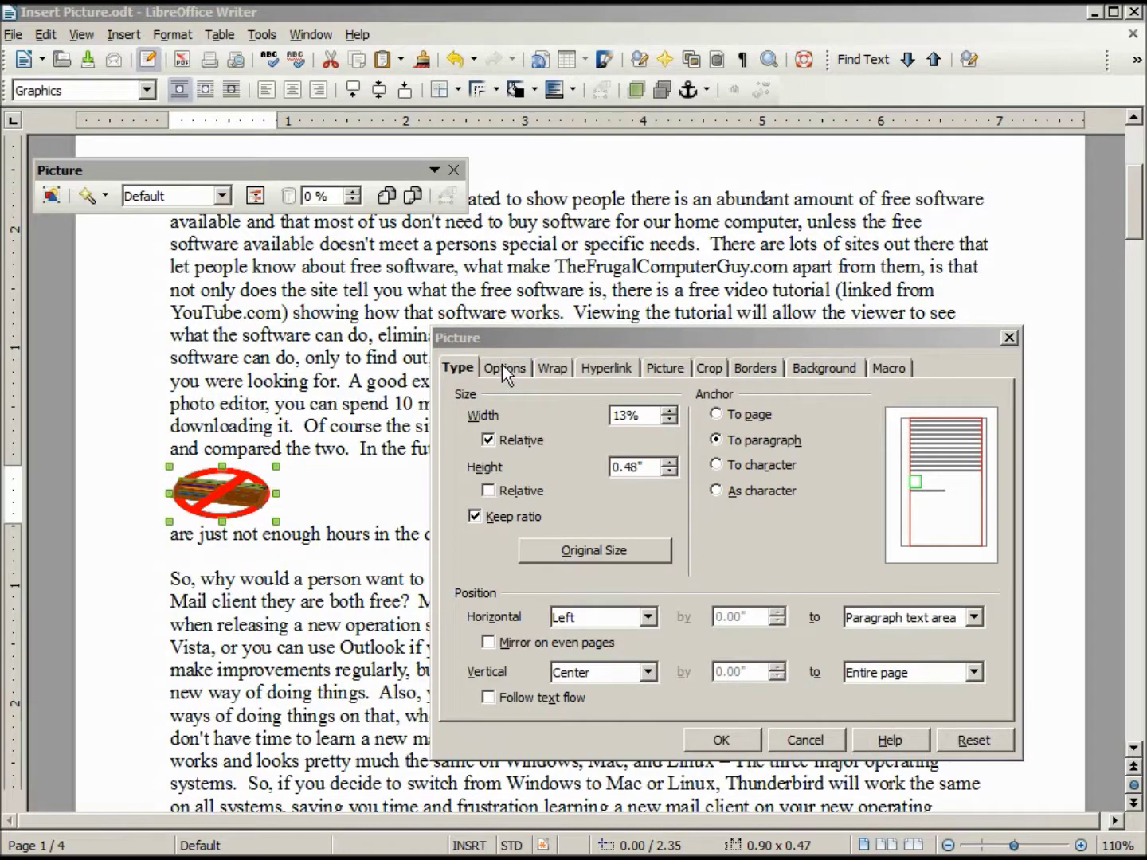
Change the picture's name from 'graphics1' to 'TFCG Logo' on the Options tab.
{"action": "left_click", "coordinate": [502, 365]}
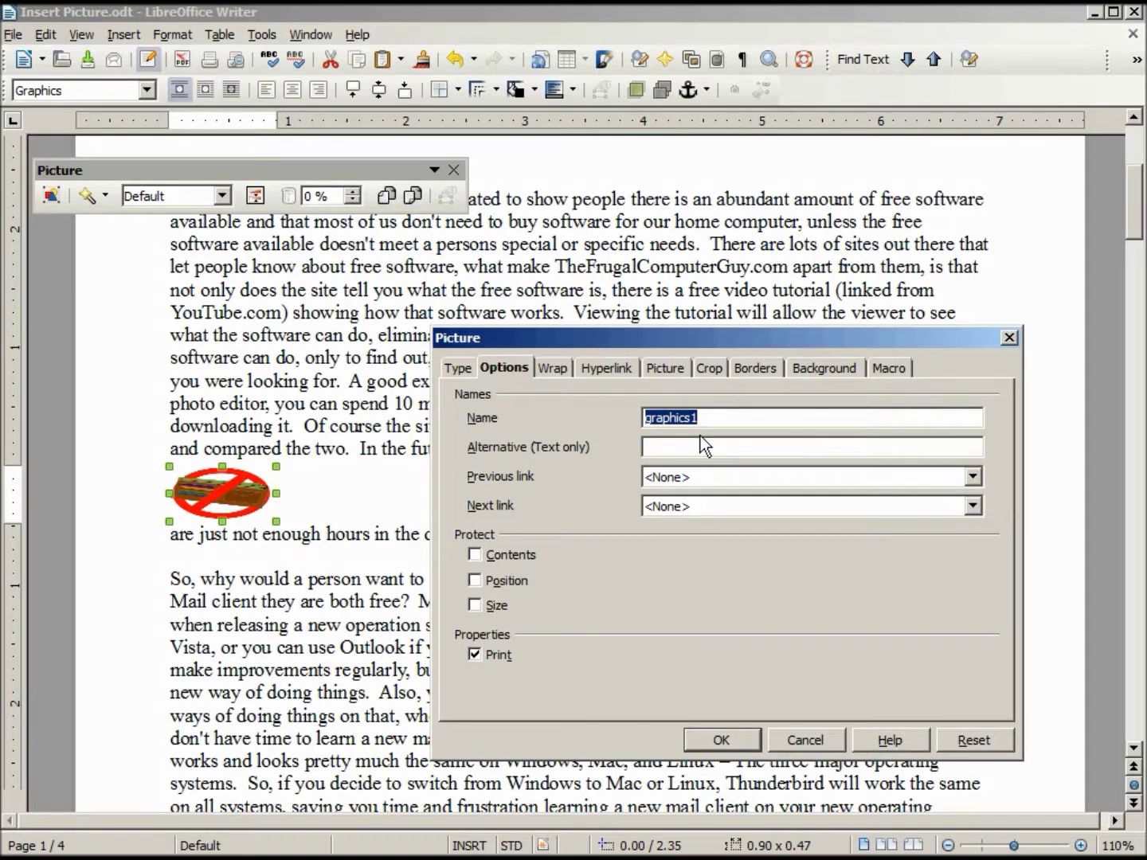
{"action": "double_click", "coordinate": [709, 419]}
{"action": "type", "text": "TF"}
{"action": "type", "text": "CG"}
{"action": "type", "text": " Logo"}
{"action": "left_click", "coordinate": [722, 740]}
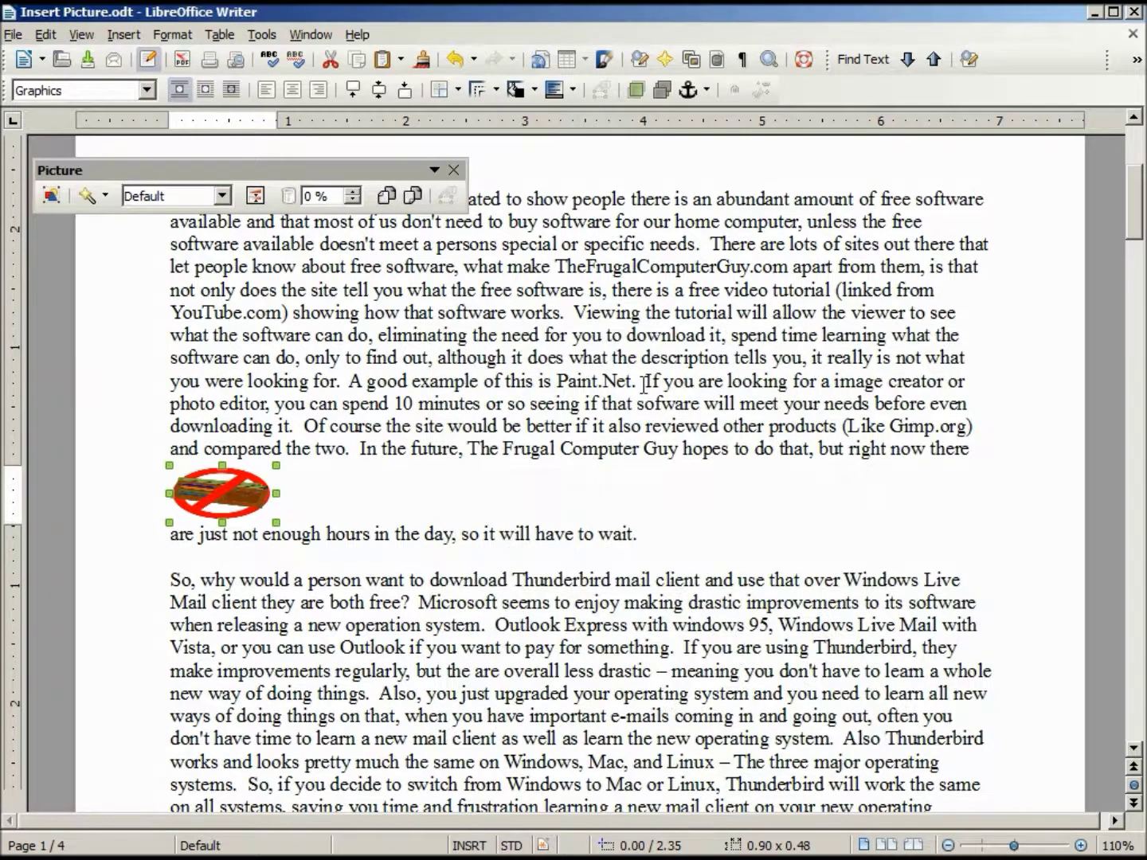
Find TFCG Logo under Graphics in the Navigator, then reopen the logo's properties.
{"action": "left_click", "coordinate": [664, 60]}
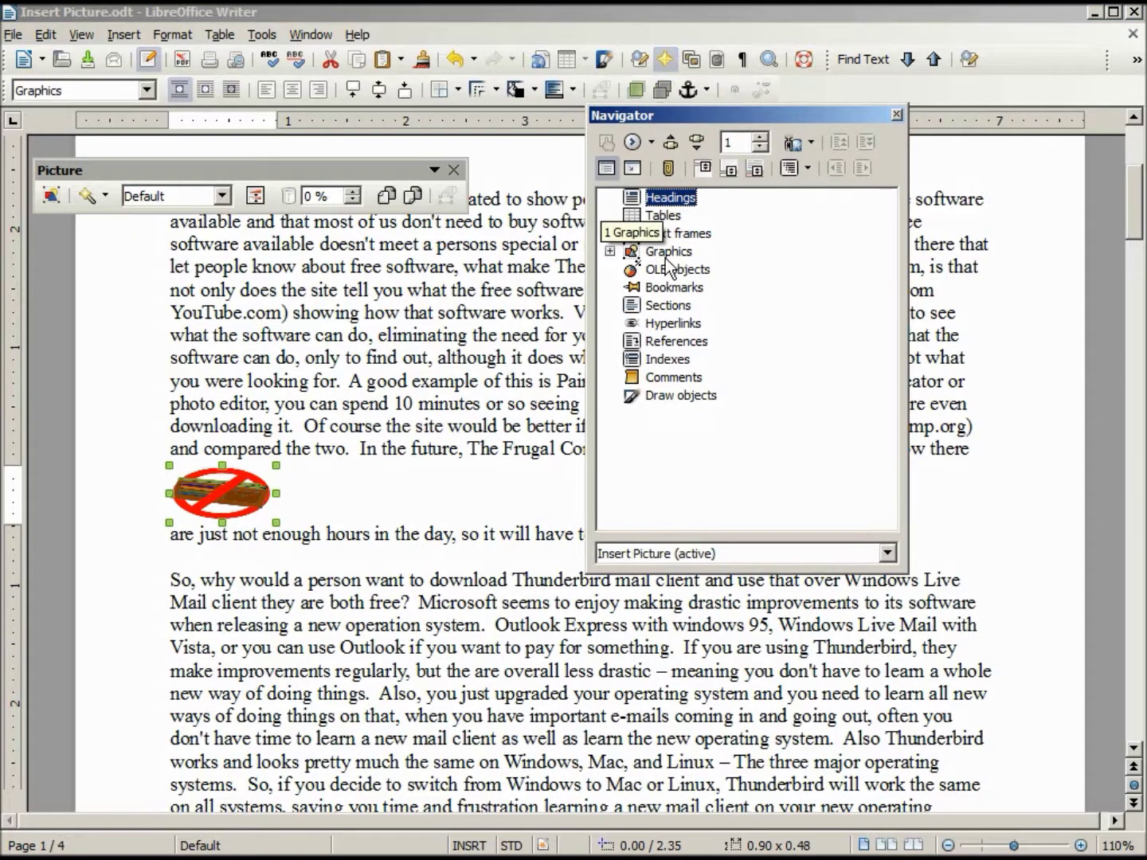
{"action": "left_click", "coordinate": [610, 252]}
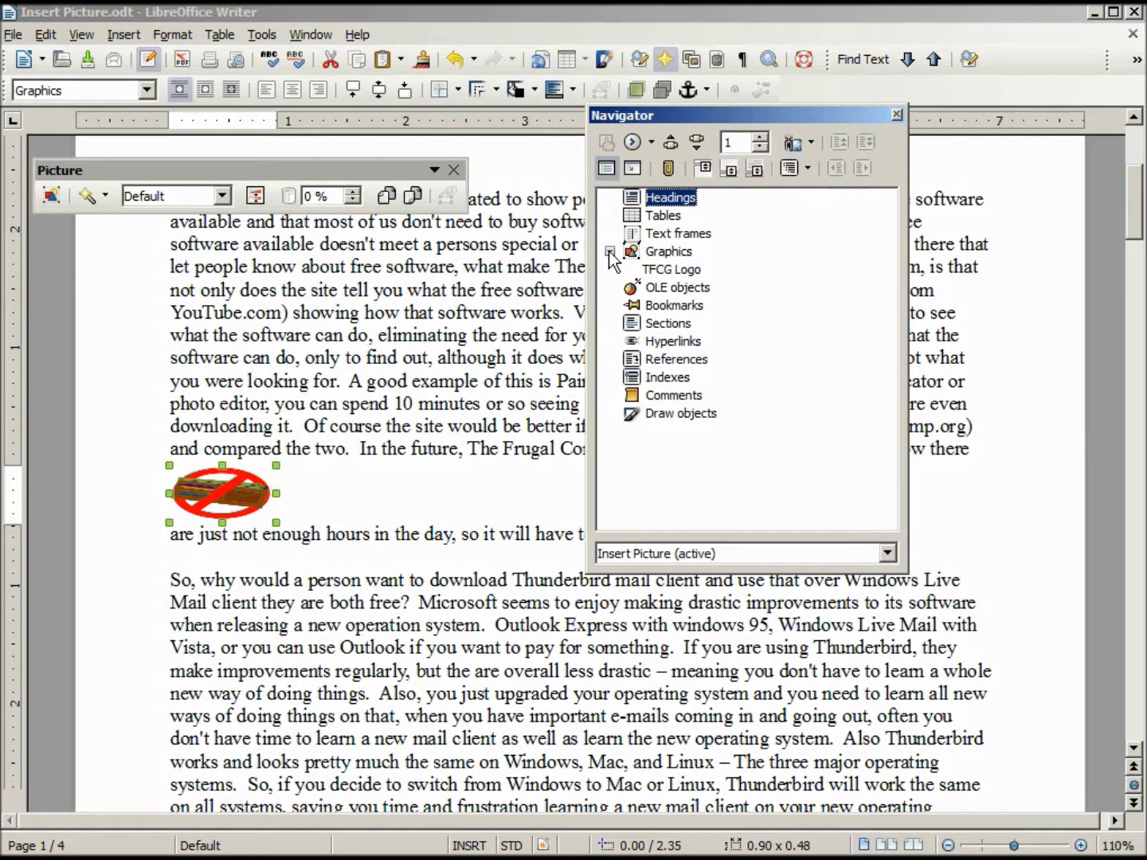
{"action": "left_click", "coordinate": [681, 274]}
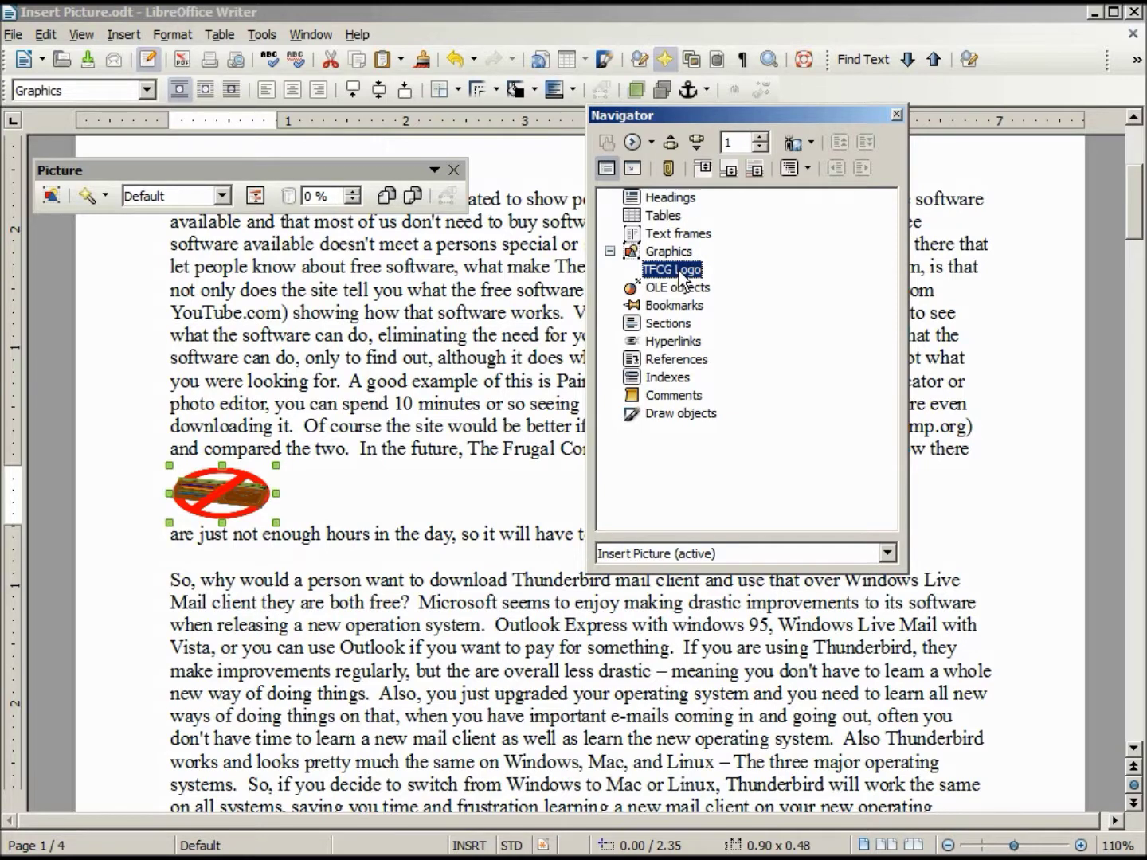
{"action": "left_click", "coordinate": [896, 115]}
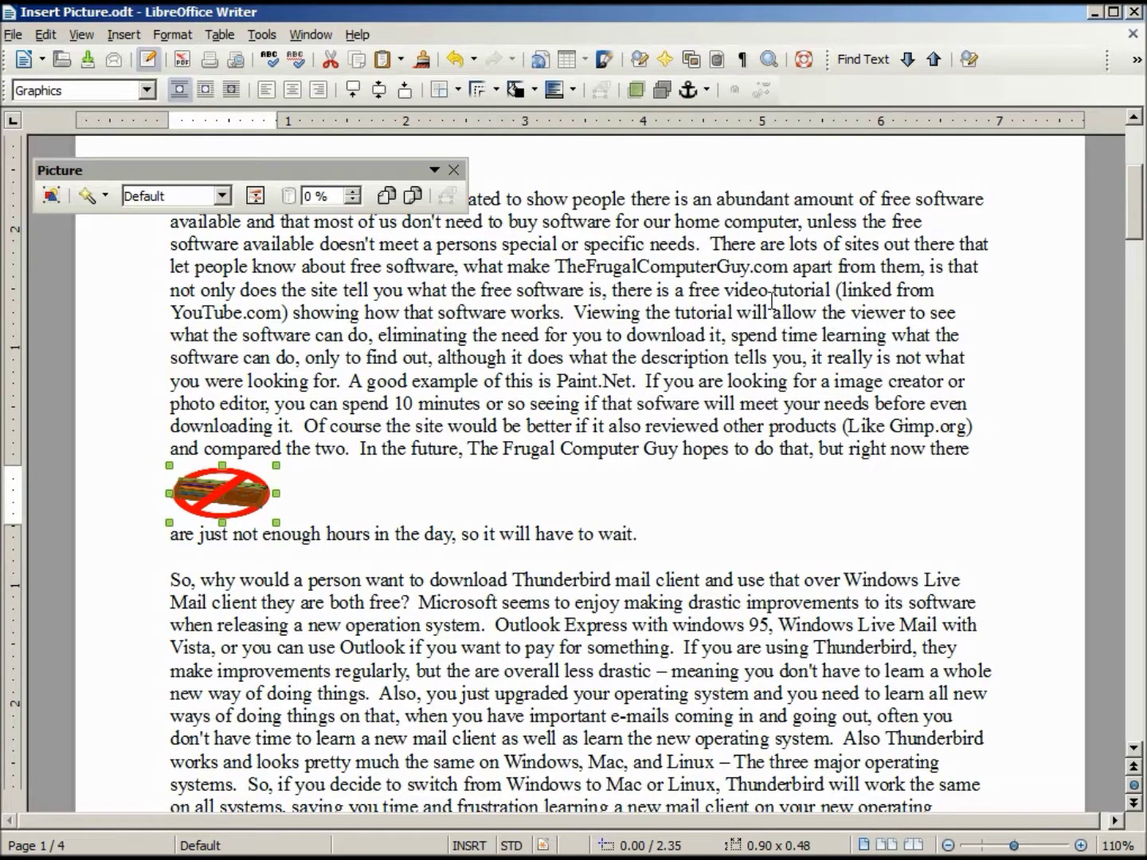
{"action": "left_click", "coordinate": [51, 196]}
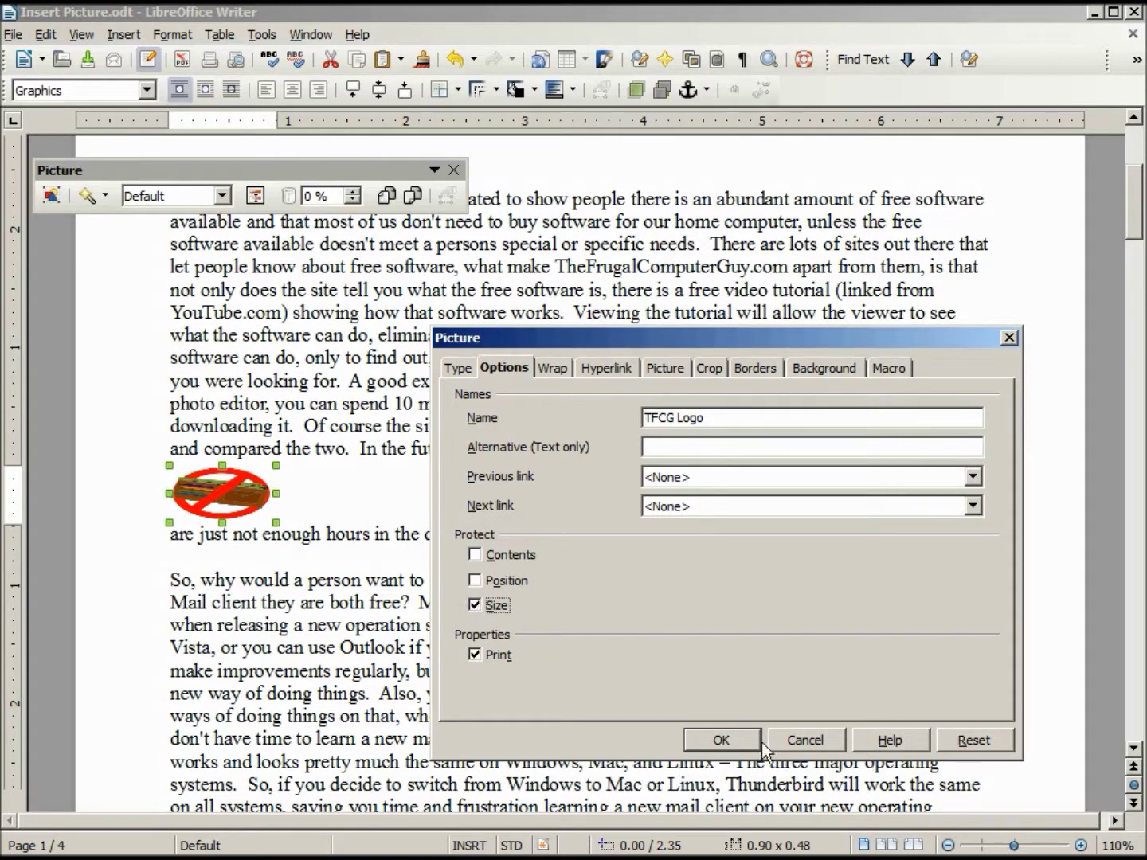
Apply size protection, then drag the logo right below the 'so it will have to wait.' paragraph.
{"action": "left_click", "coordinate": [731, 740]}
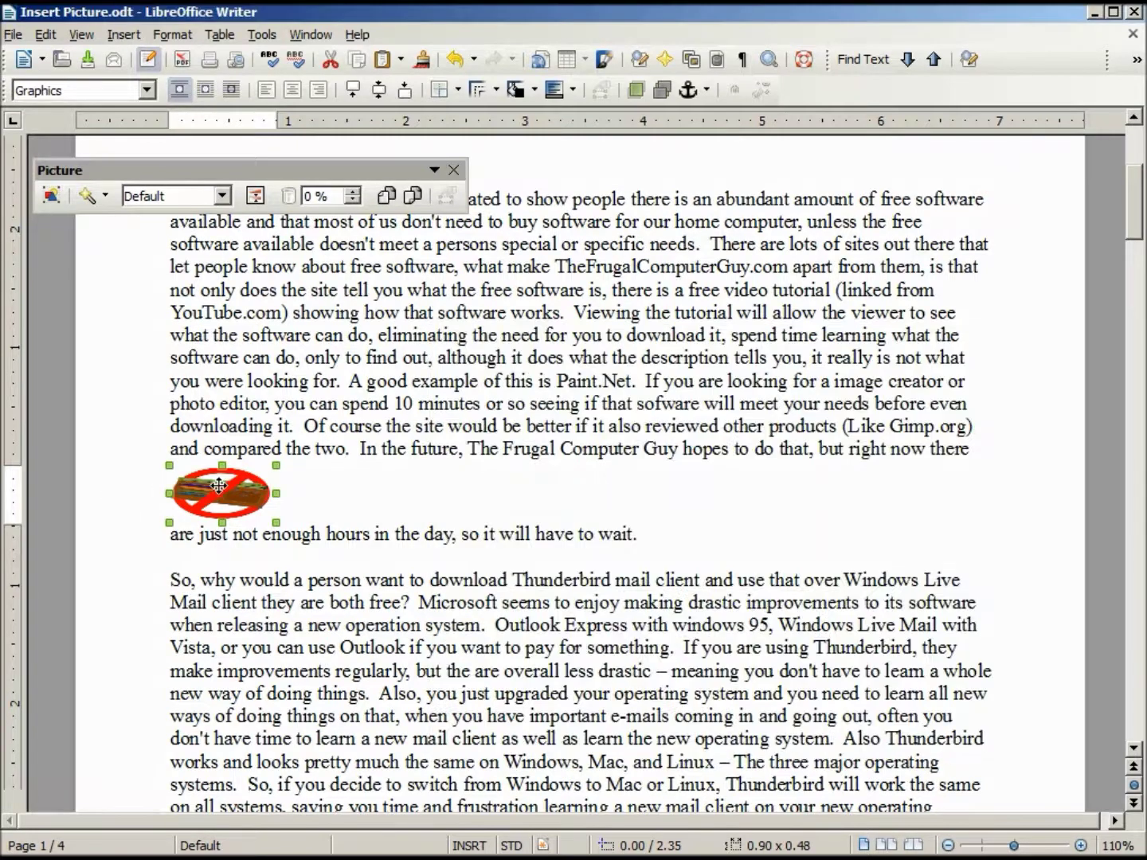
{"action": "mouse_move", "coordinate": [219, 487]}
{"action": "left_mouse_down"}
{"action": "mouse_move", "coordinate": [409, 485]}
{"action": "mouse_move", "coordinate": [347, 518]}
{"action": "left_mouse_up"}
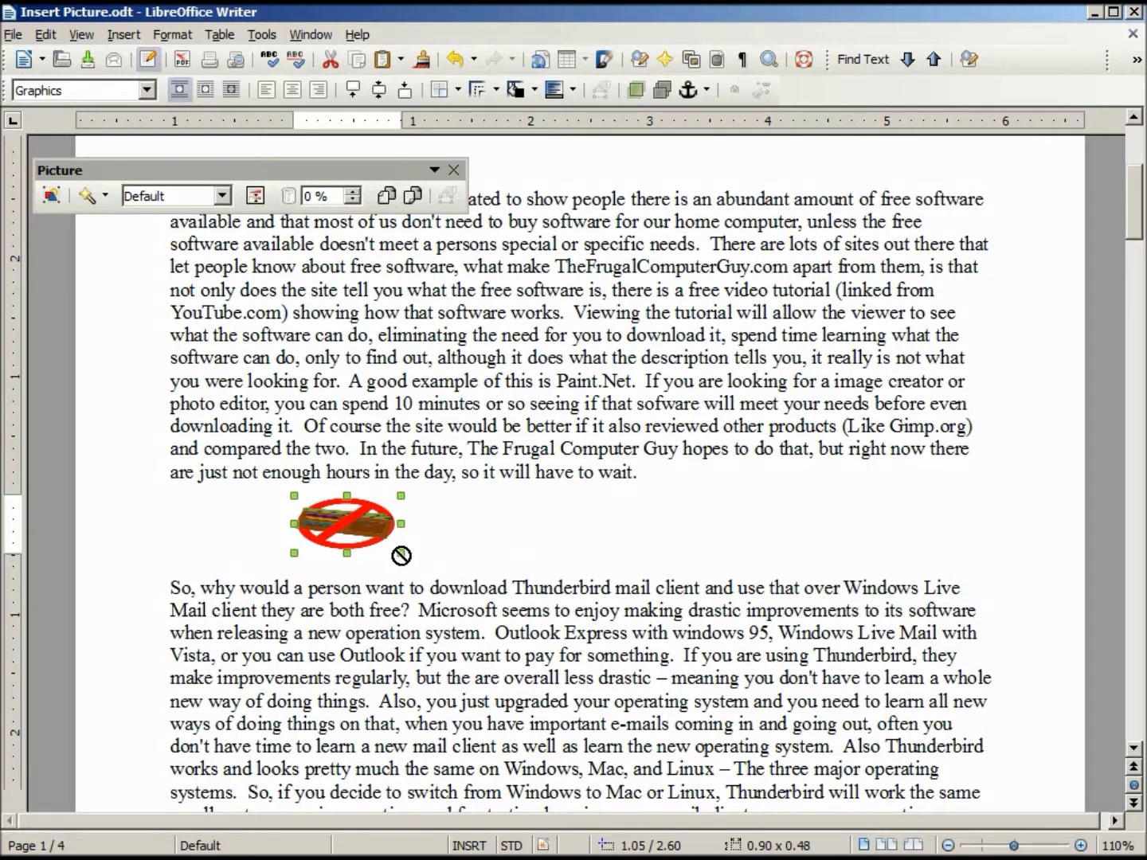
Protect the logo's position and remove its size protection.
{"action": "left_click", "coordinate": [52, 195]}
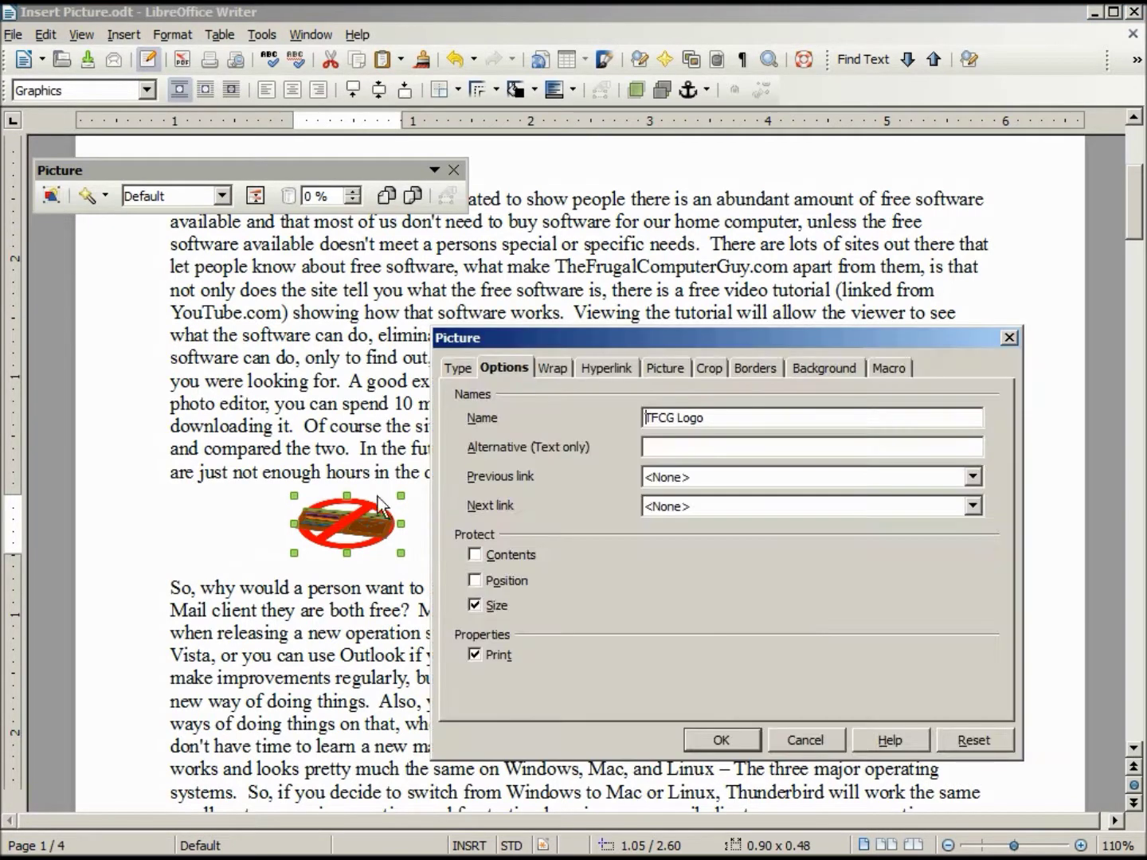
{"action": "left_click", "coordinate": [474, 580]}
{"action": "left_click", "coordinate": [475, 606]}
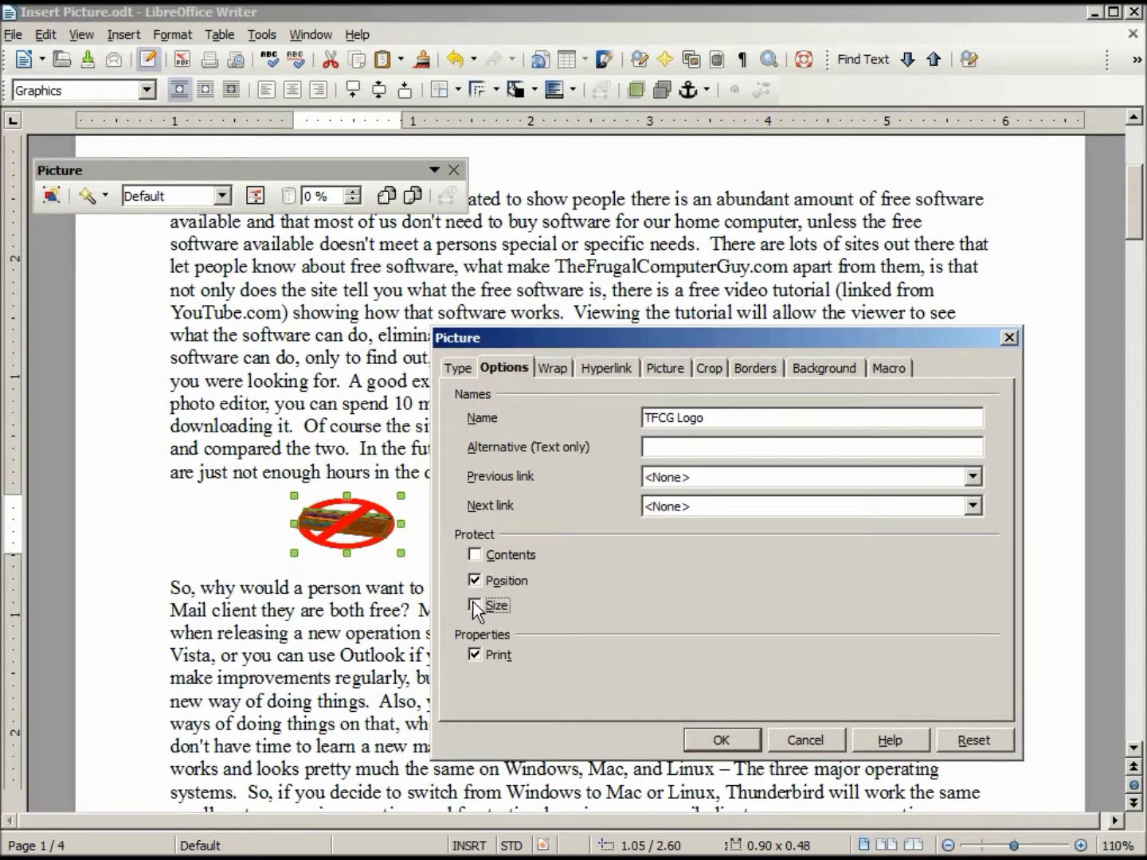
{"action": "left_click", "coordinate": [736, 739]}
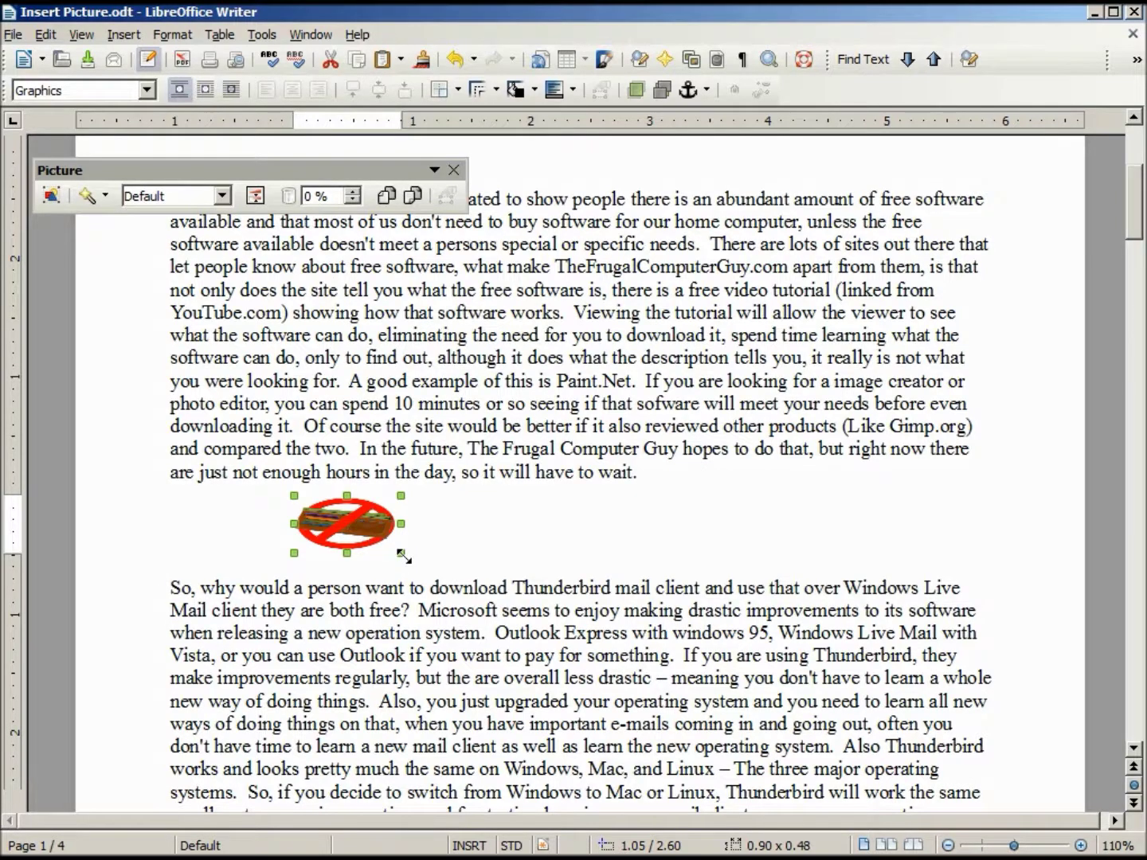
Enlarge the logo to 1.73 × 1.61 and recheck its protection settings.
{"action": "left_click_drag", "start_coordinate": [401, 553], "coordinate": [433, 616]}
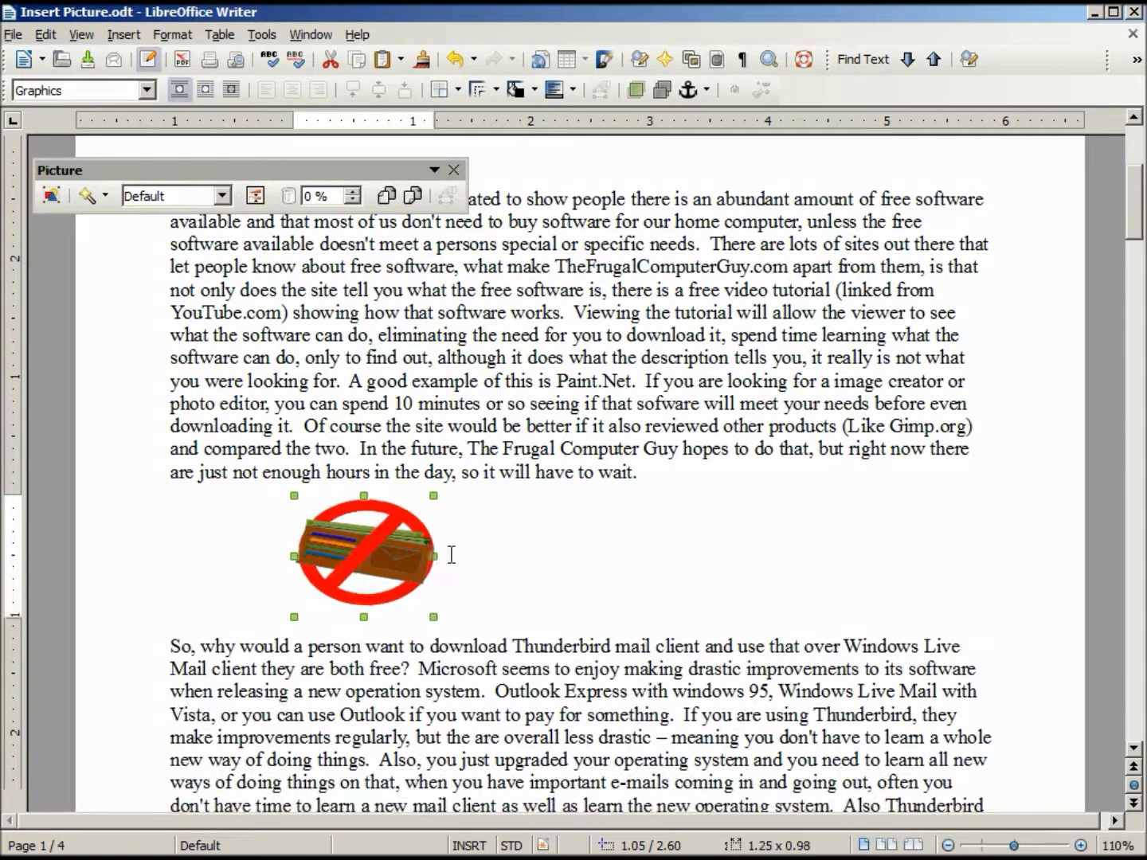
{"action": "left_click_drag", "start_coordinate": [435, 617], "coordinate": [497, 687]}
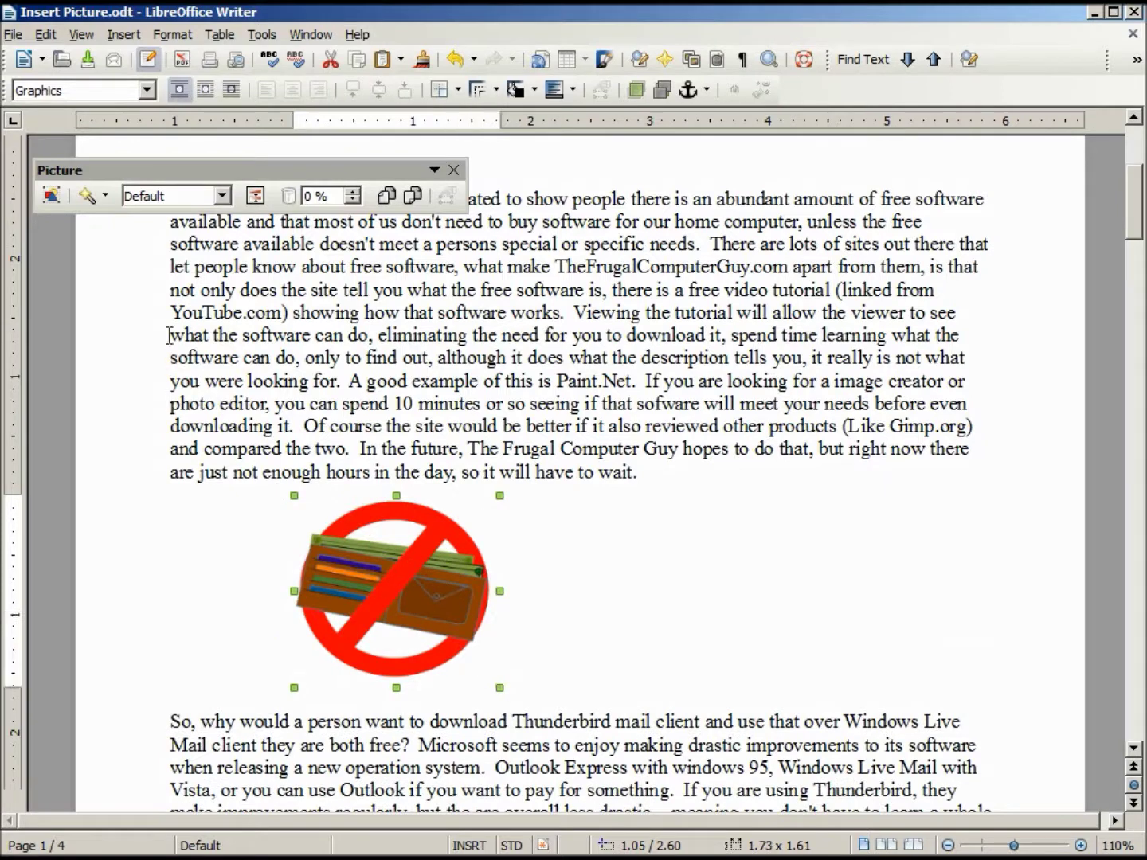
{"action": "left_click", "coordinate": [52, 196]}
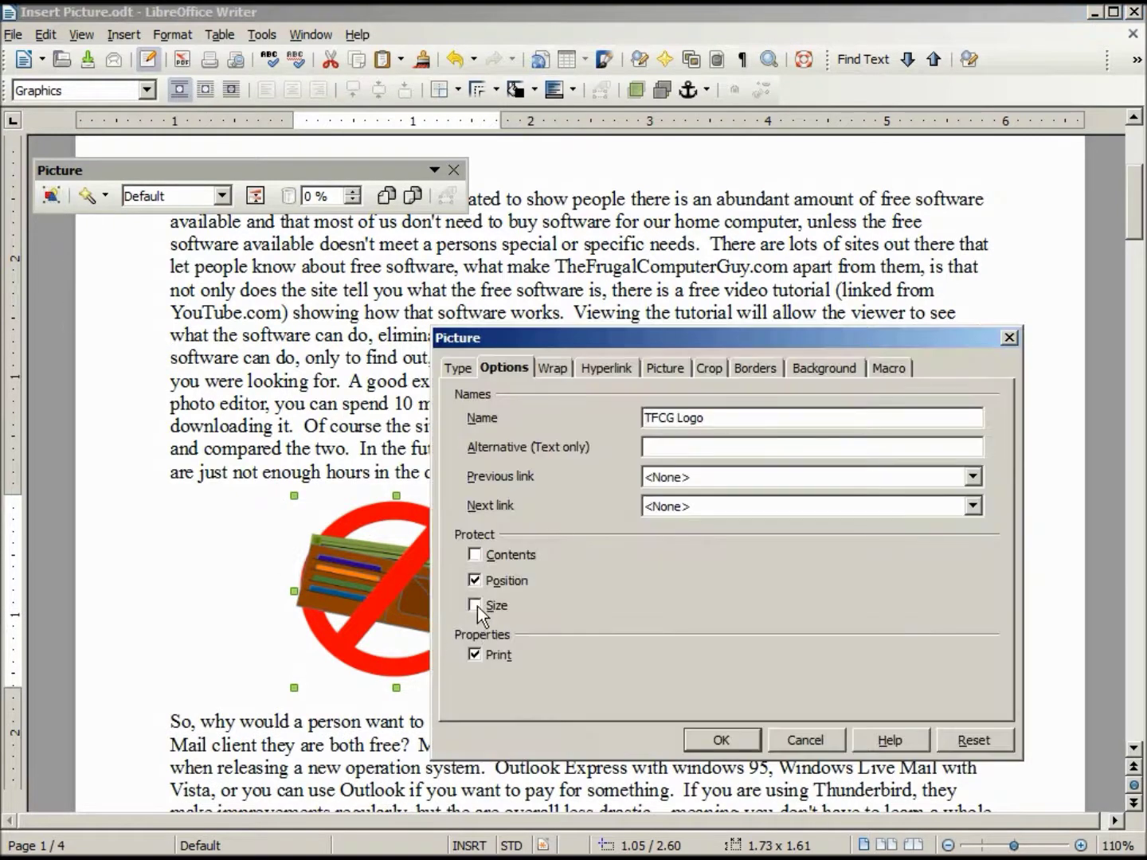
{"action": "left_click", "coordinate": [717, 743]}
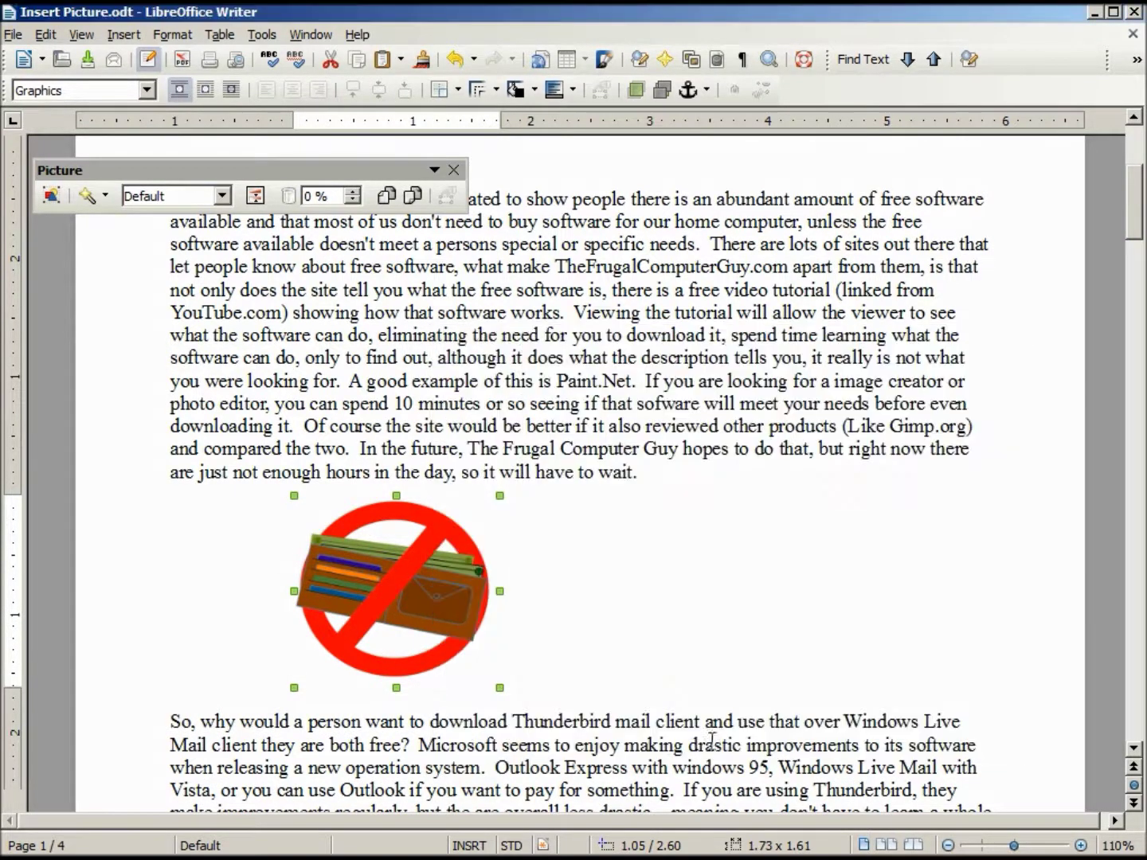
{"action": "left_click", "coordinate": [532, 615]}
{"action": "left_click", "coordinate": [388, 570]}
Clear the logo's position and size protection and exclude it from printing.
{"action": "left_click", "coordinate": [51, 195]}
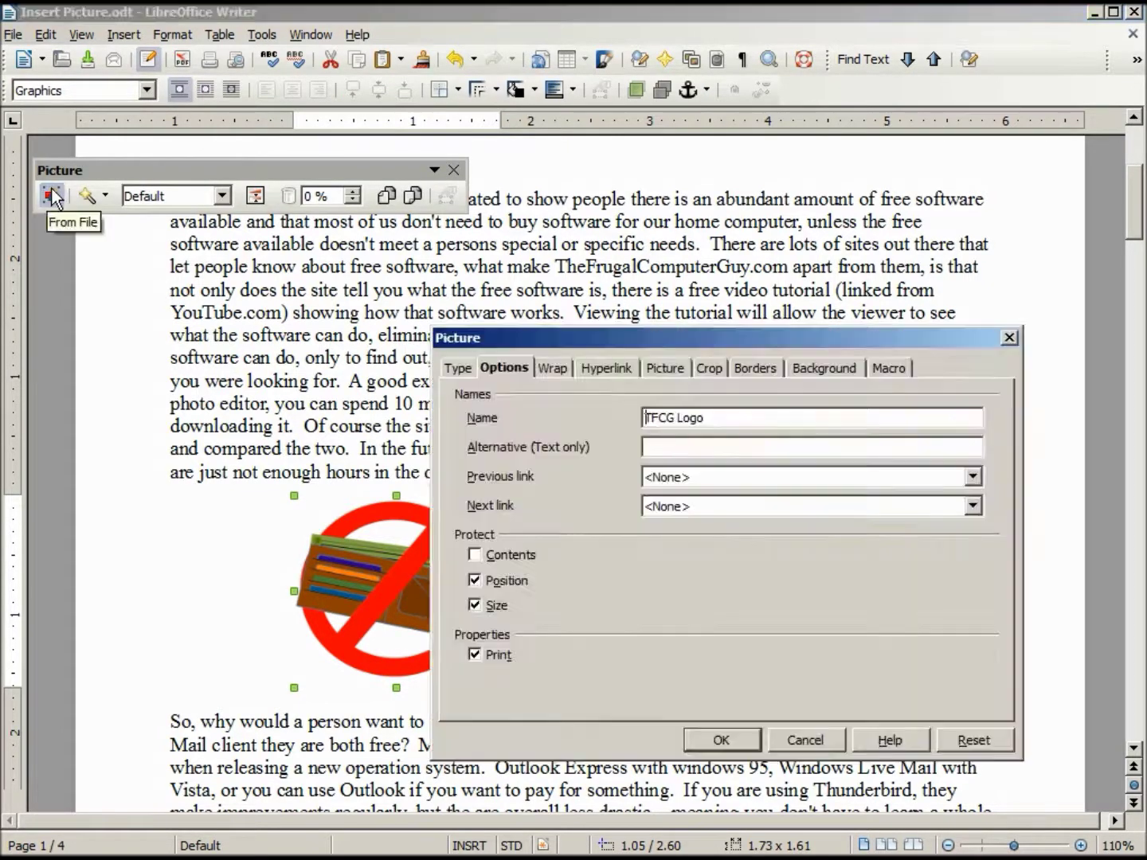
{"action": "left_click", "coordinate": [475, 580]}
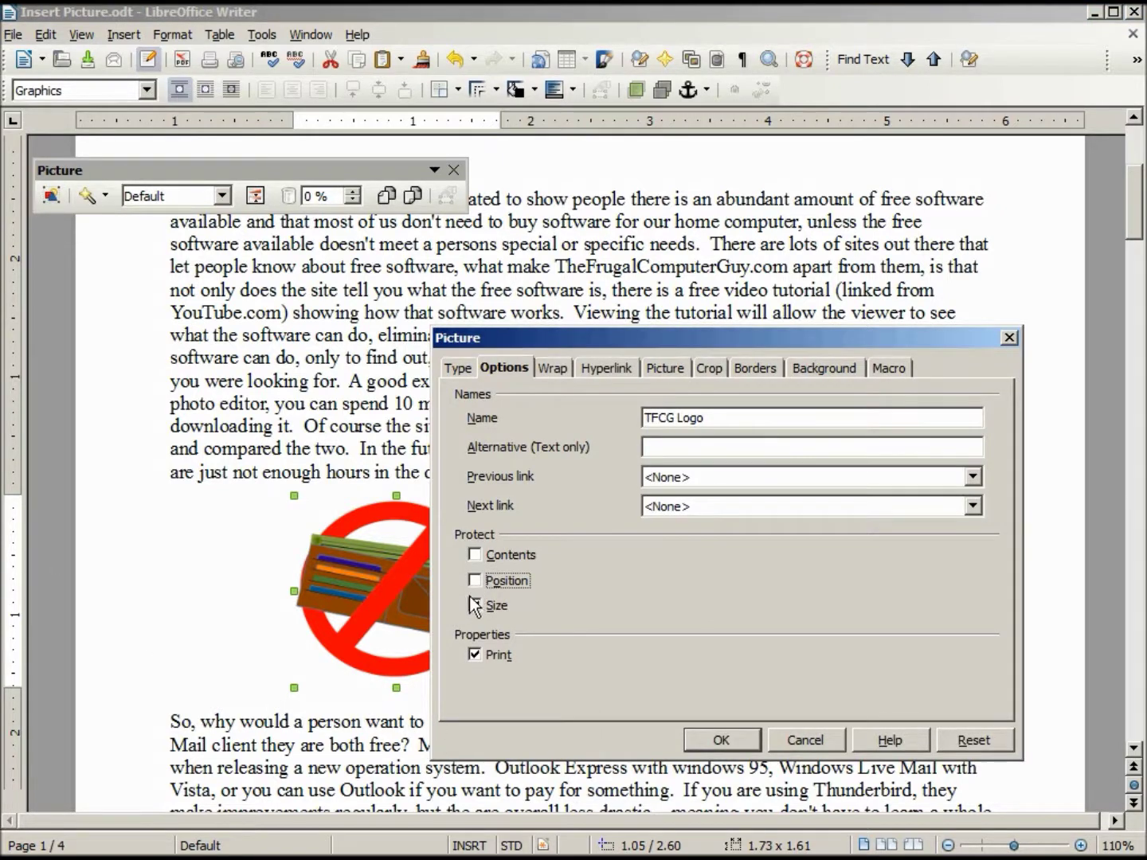
{"action": "left_click", "coordinate": [475, 605]}
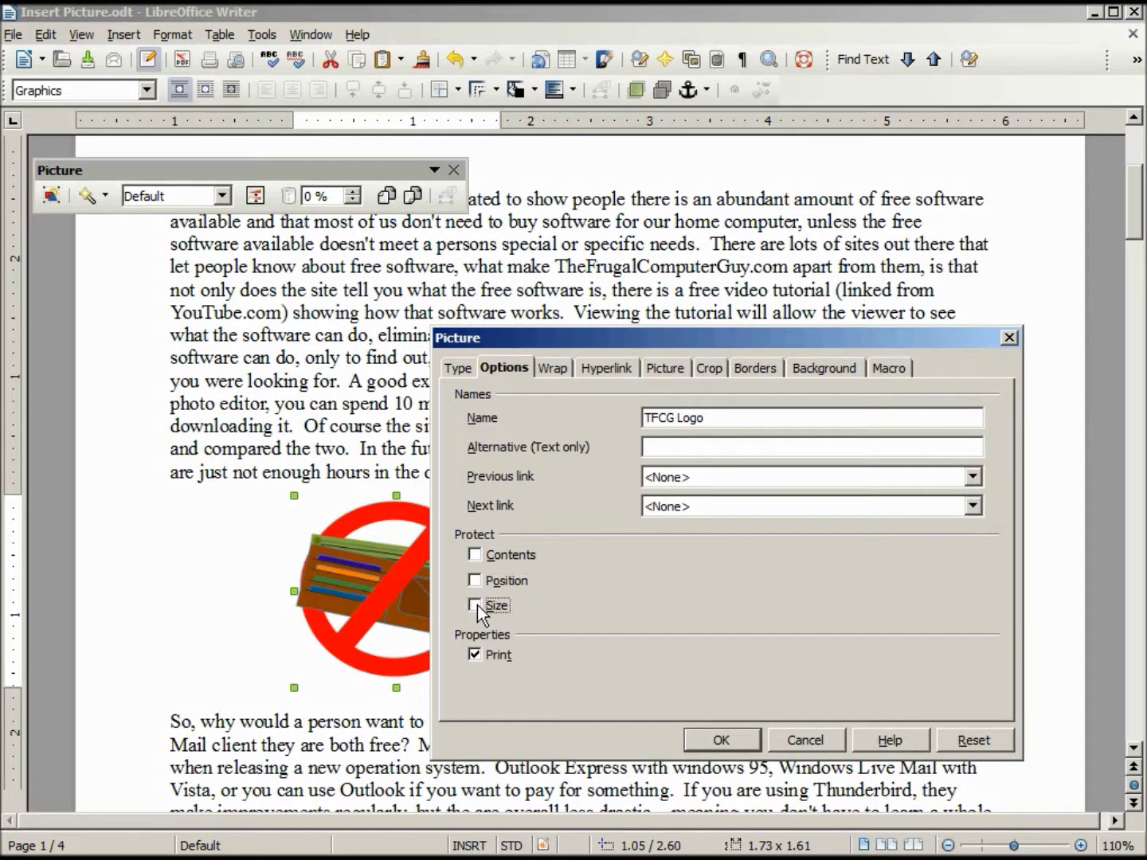
{"action": "left_click", "coordinate": [478, 655]}
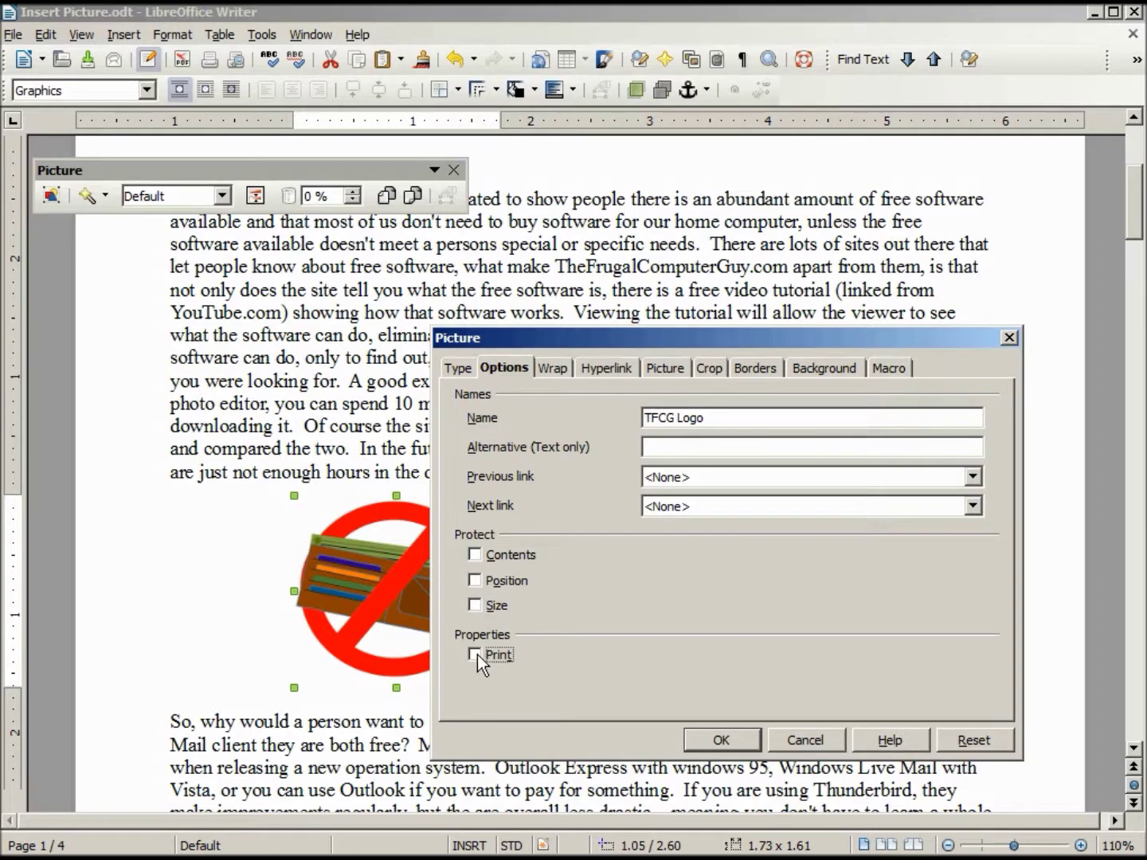
{"action": "left_click", "coordinate": [714, 739]}
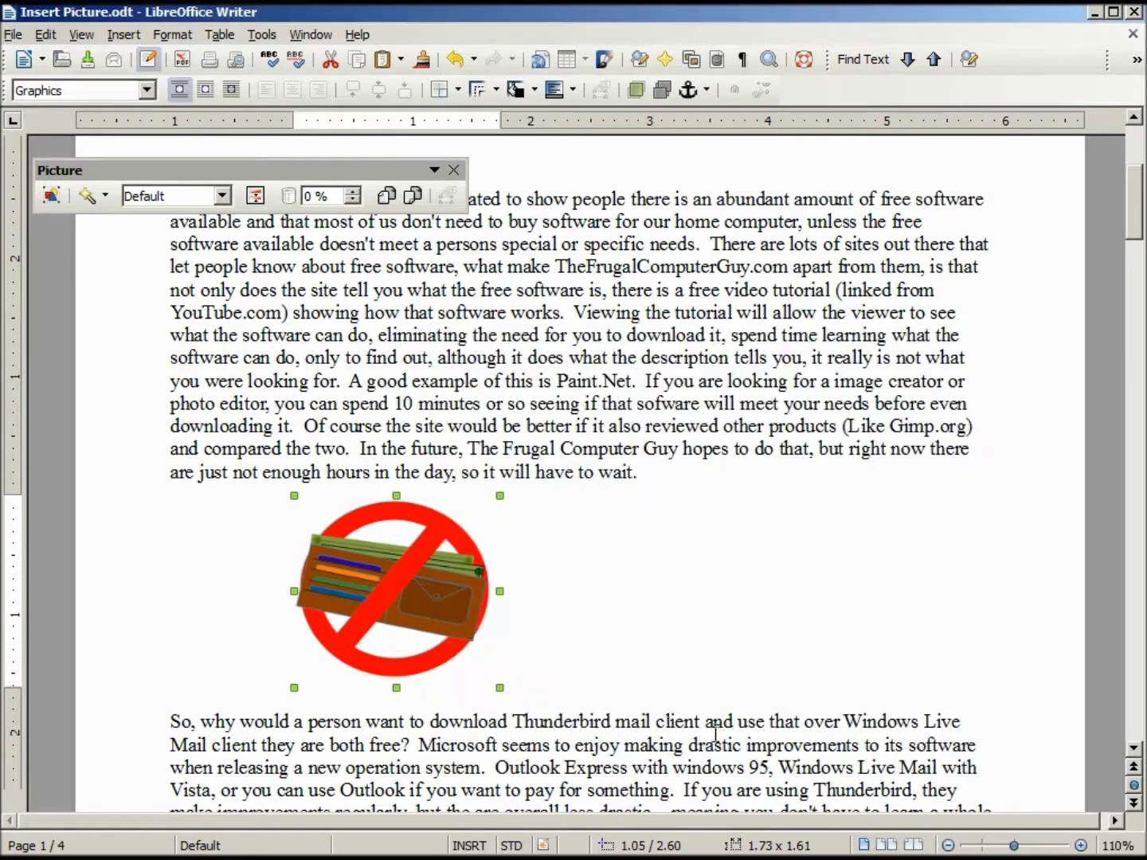
Preview the printed pages, then re-enable printing of the logo and preview again.
{"action": "left_click", "coordinate": [234, 58]}
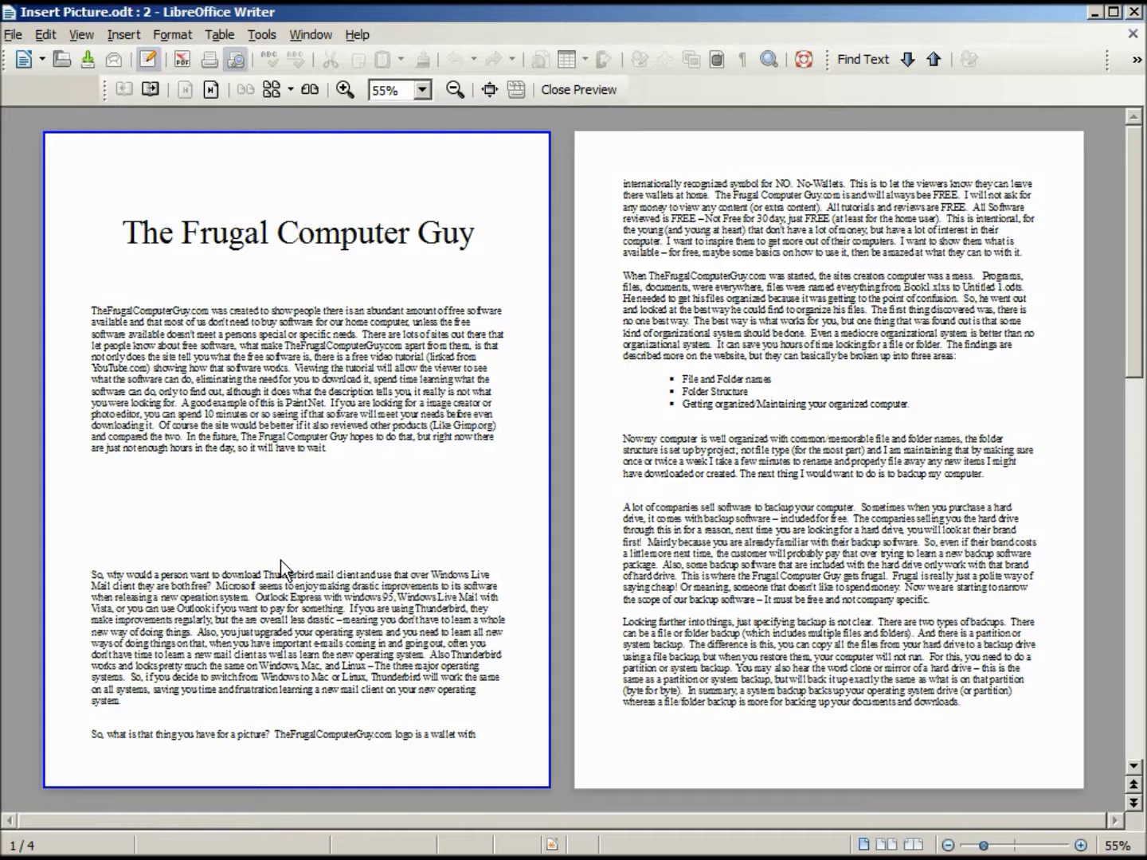
{"action": "left_click", "coordinate": [236, 58]}
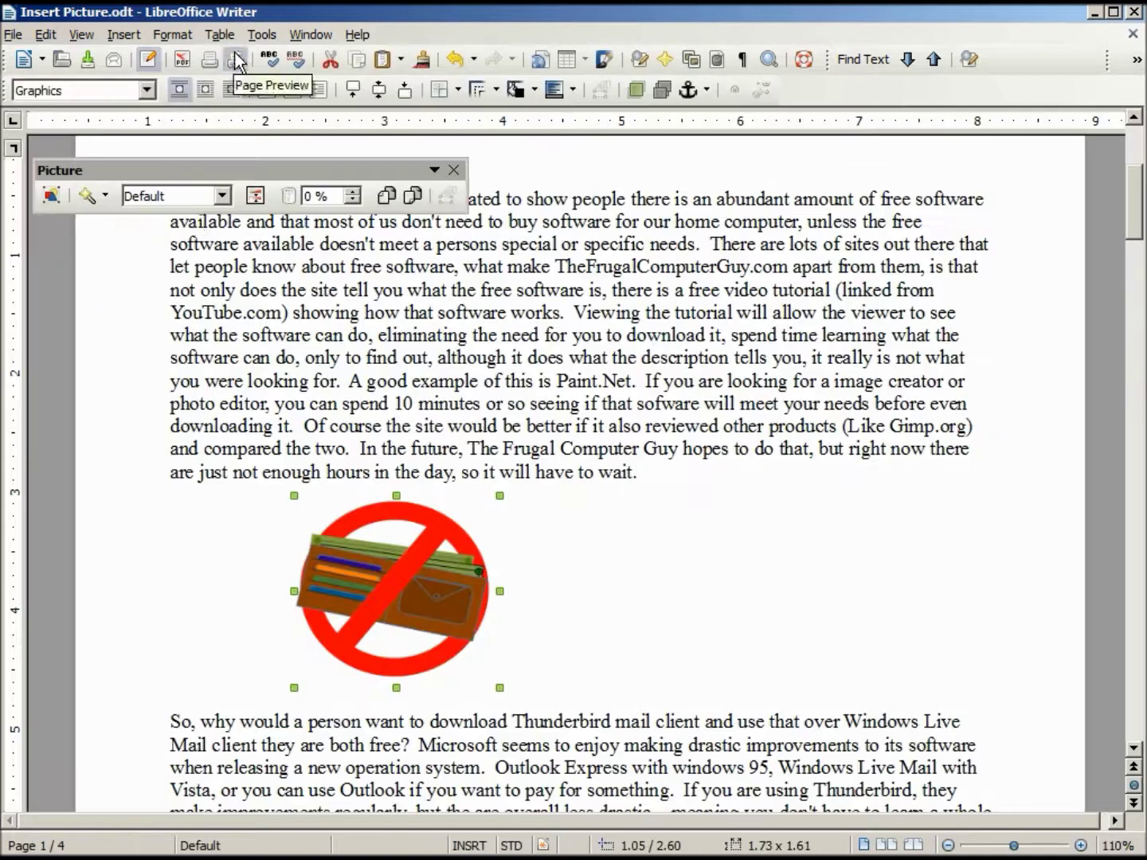
{"action": "left_click", "coordinate": [52, 195]}
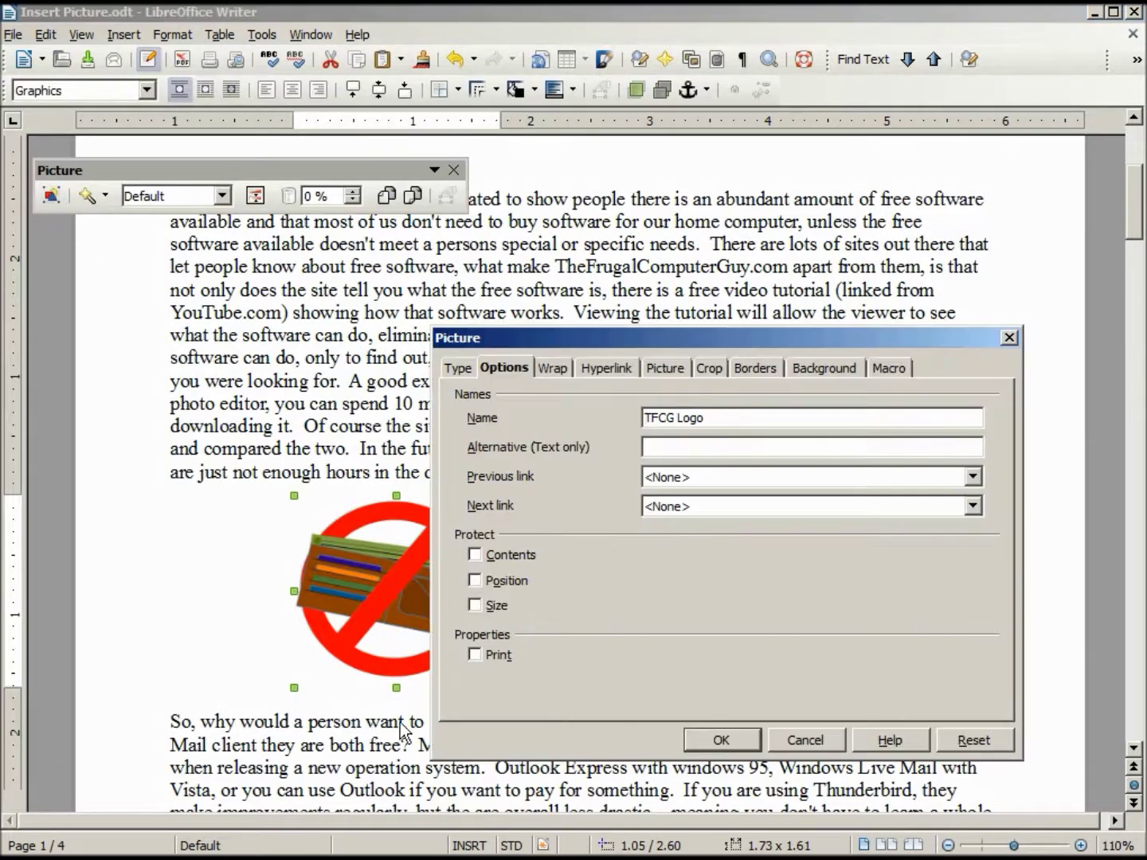
{"action": "left_click", "coordinate": [474, 656]}
{"action": "left_click", "coordinate": [724, 740]}
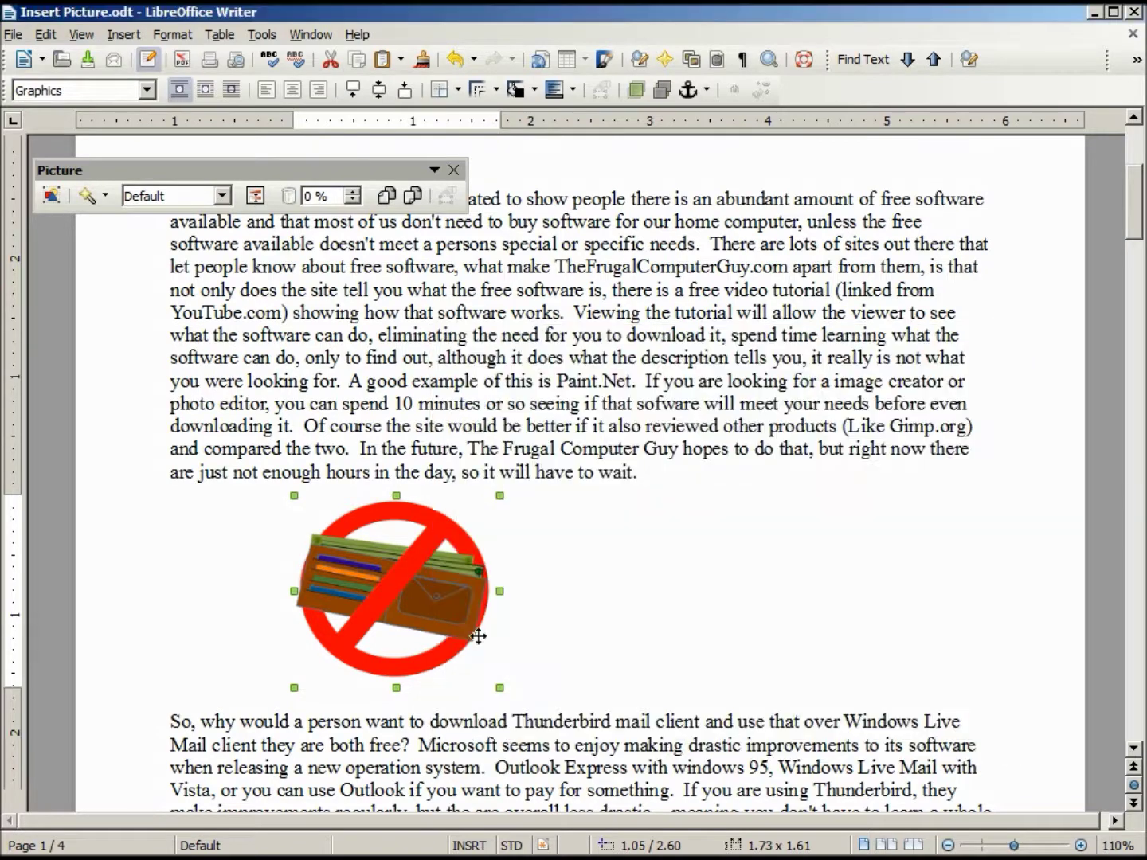
{"action": "left_click", "coordinate": [236, 59]}
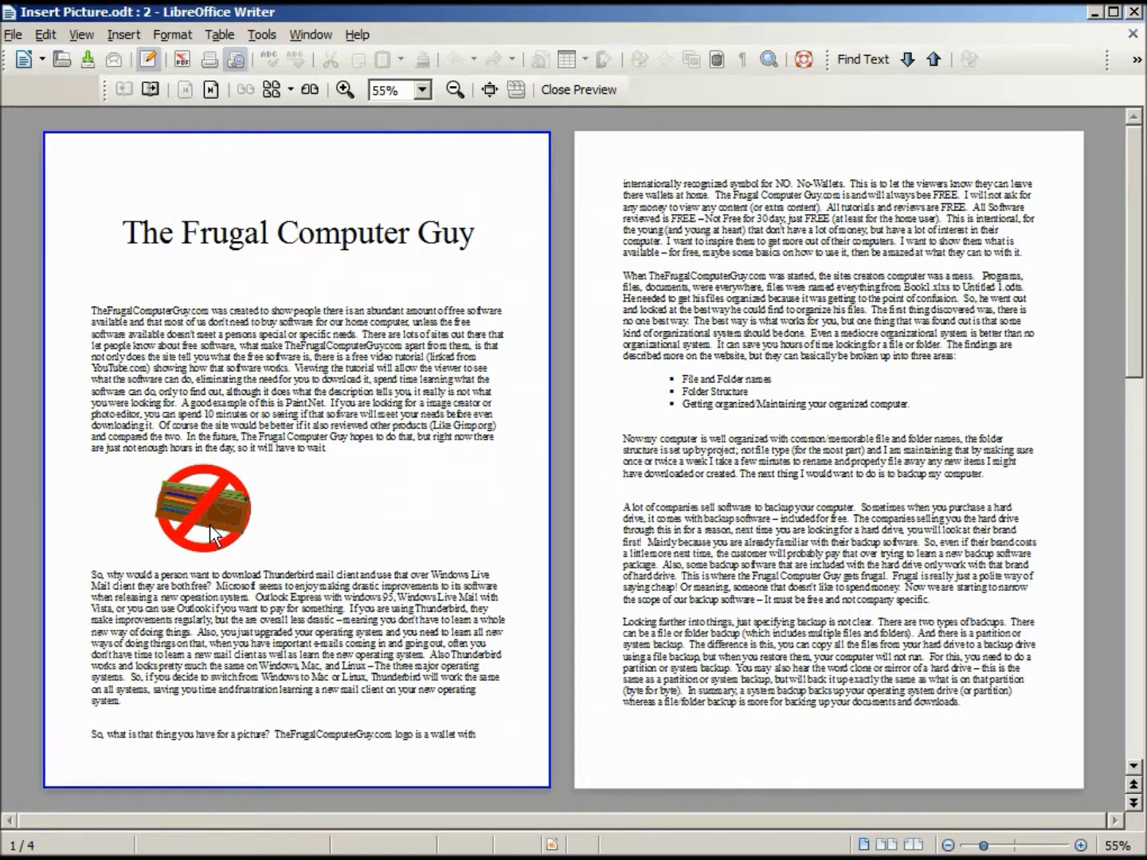
Move the logo below the first two lines of the paragraph and set wrap to Before.
{"action": "left_click", "coordinate": [237, 59]}
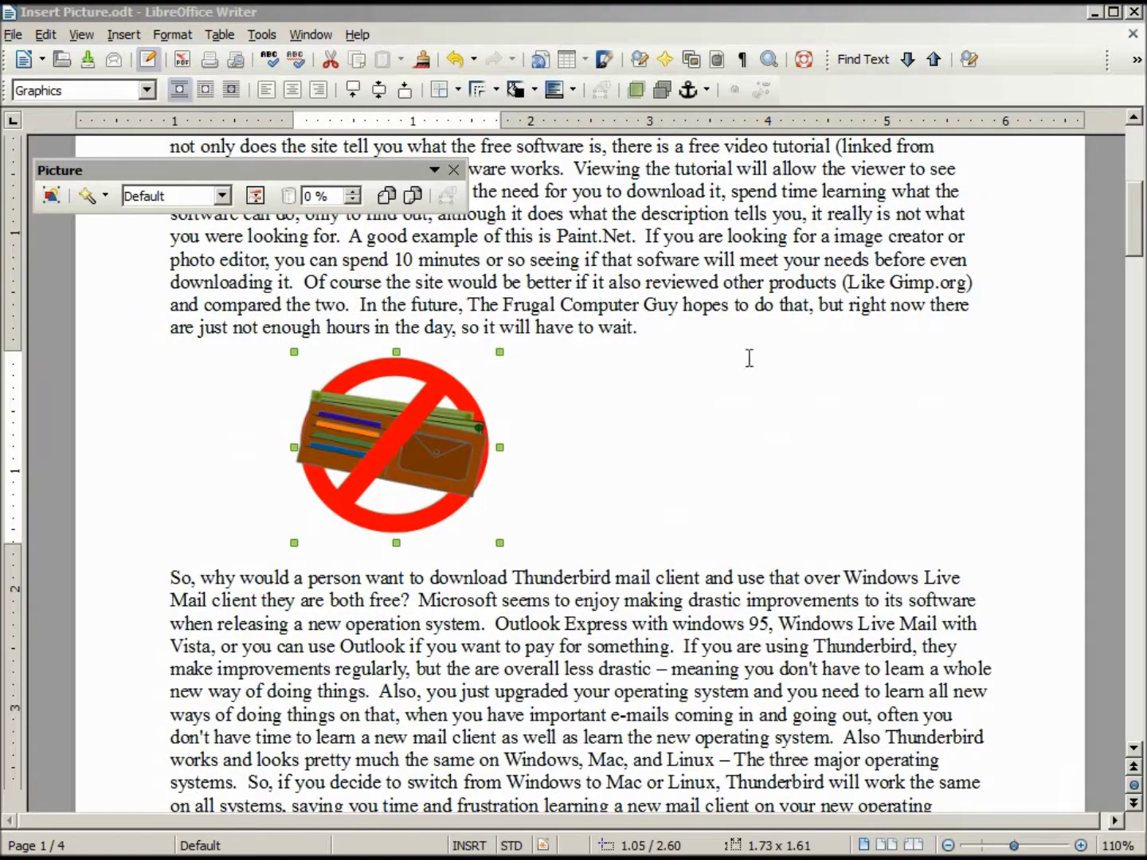
{"action": "left_click_drag", "start_coordinate": [438, 436], "coordinate": [356, 195]}
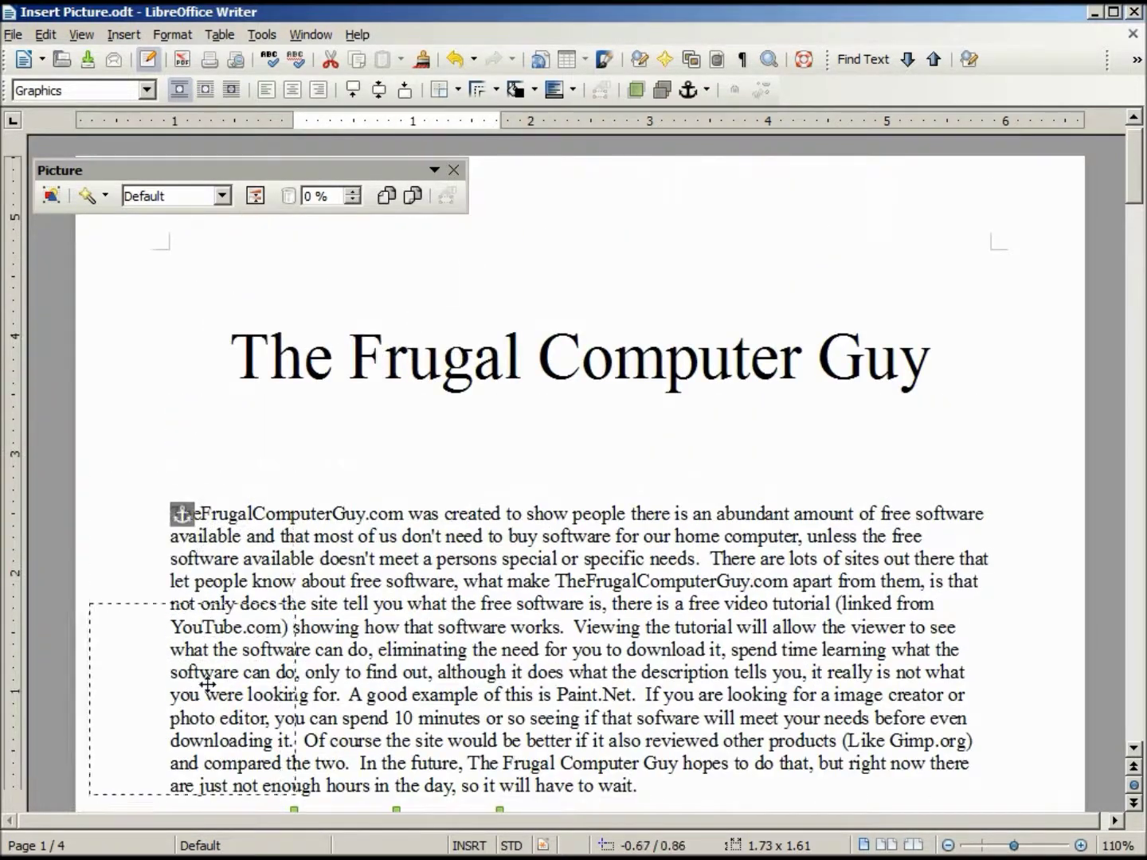
{"action": "left_click_drag", "start_coordinate": [356, 195], "coordinate": [392, 646]}
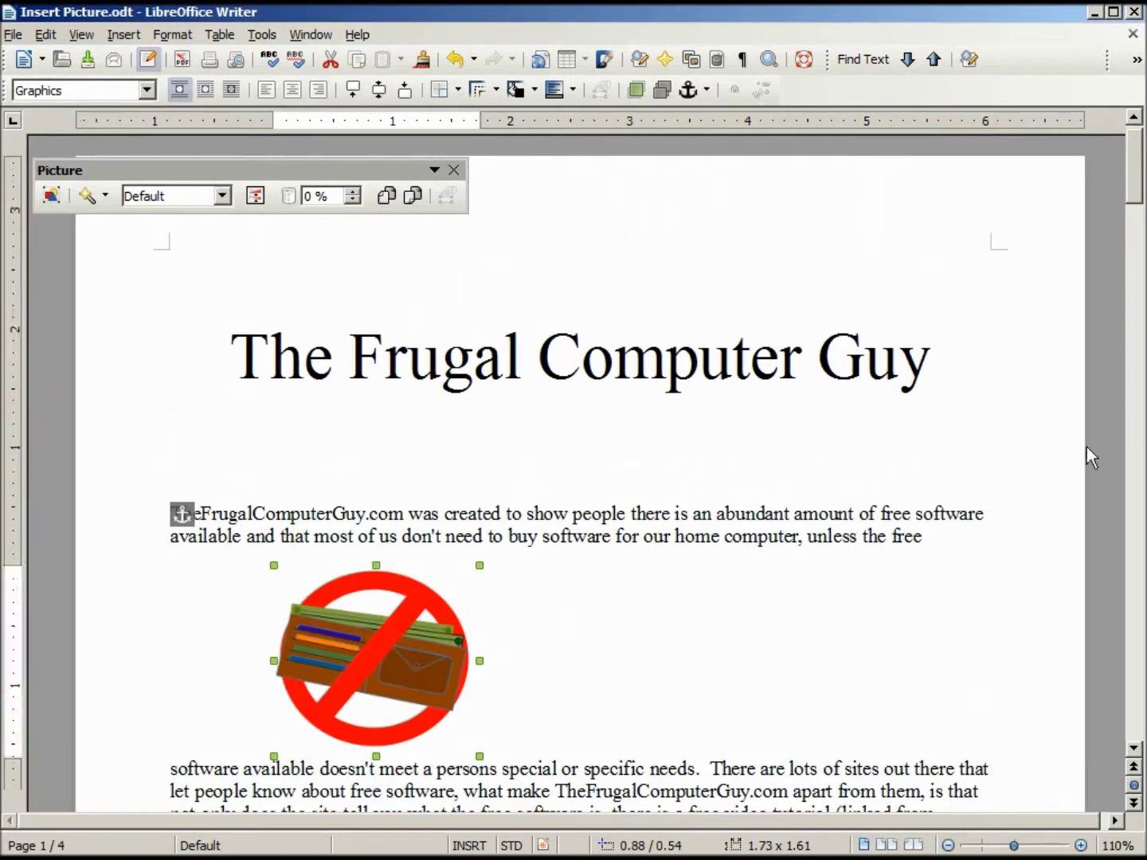
{"action": "left_click_drag", "start_coordinate": [1138, 175], "coordinate": [1137, 218]}
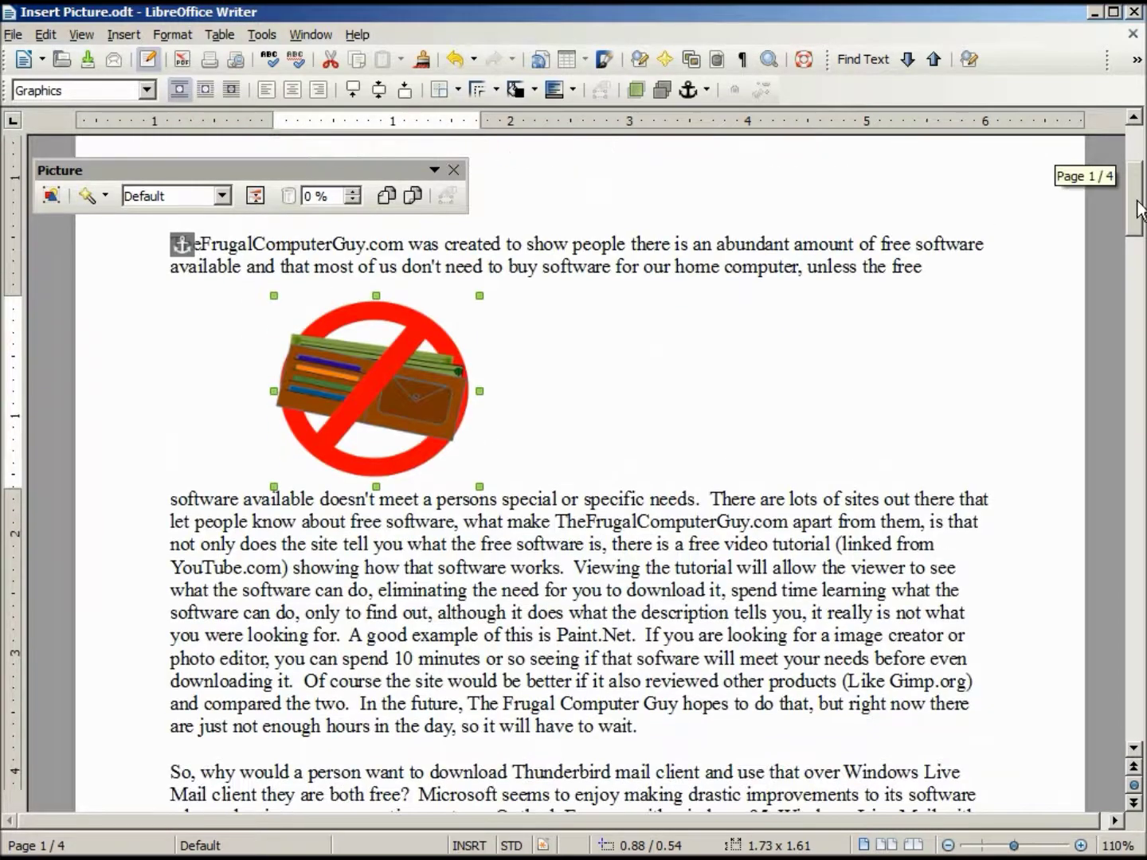
{"action": "left_click", "coordinate": [53, 195]}
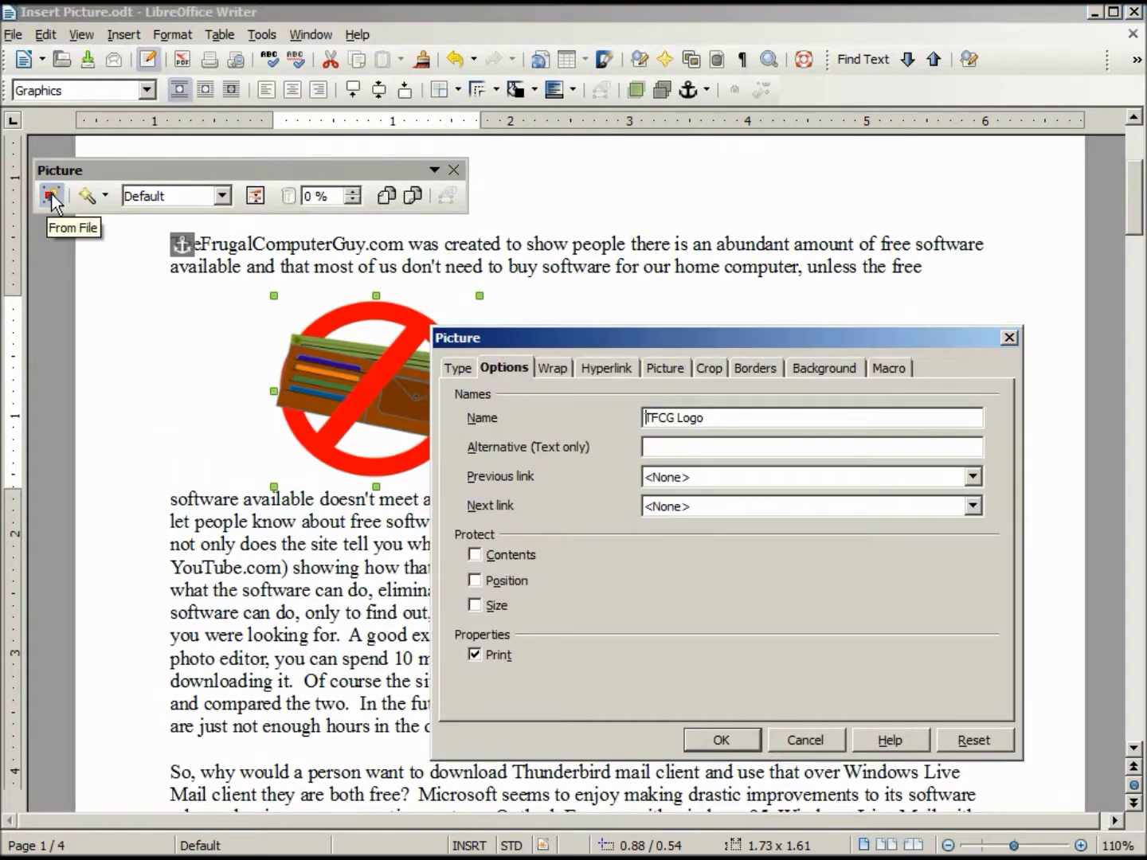
{"action": "left_click", "coordinate": [550, 364]}
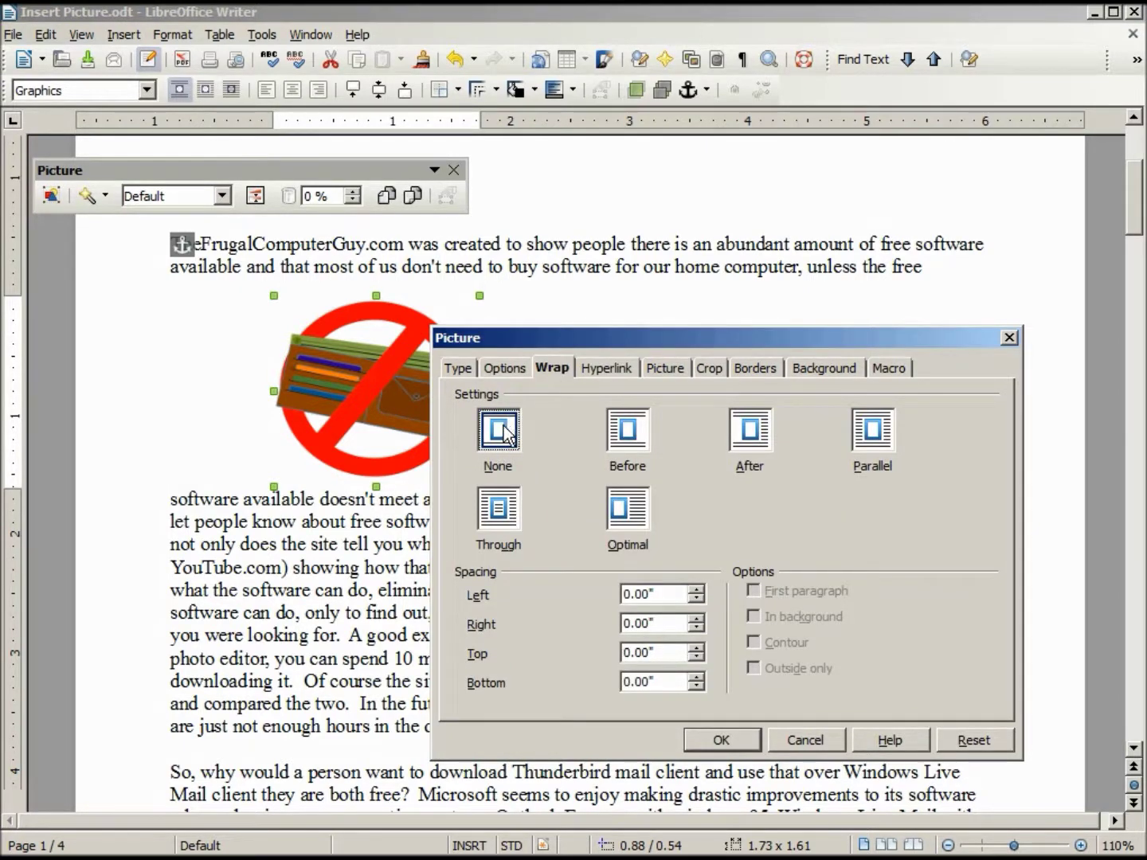
{"action": "left_click", "coordinate": [632, 440]}
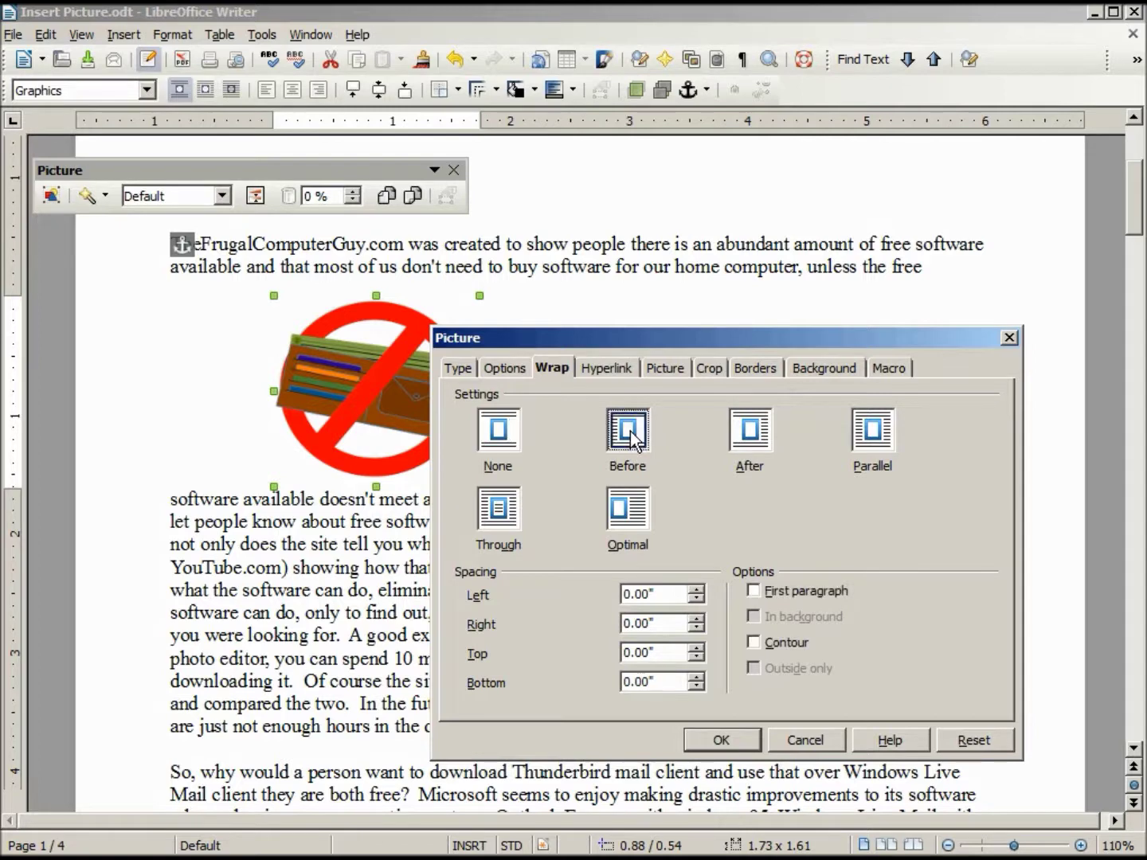
{"action": "left_click", "coordinate": [722, 740]}
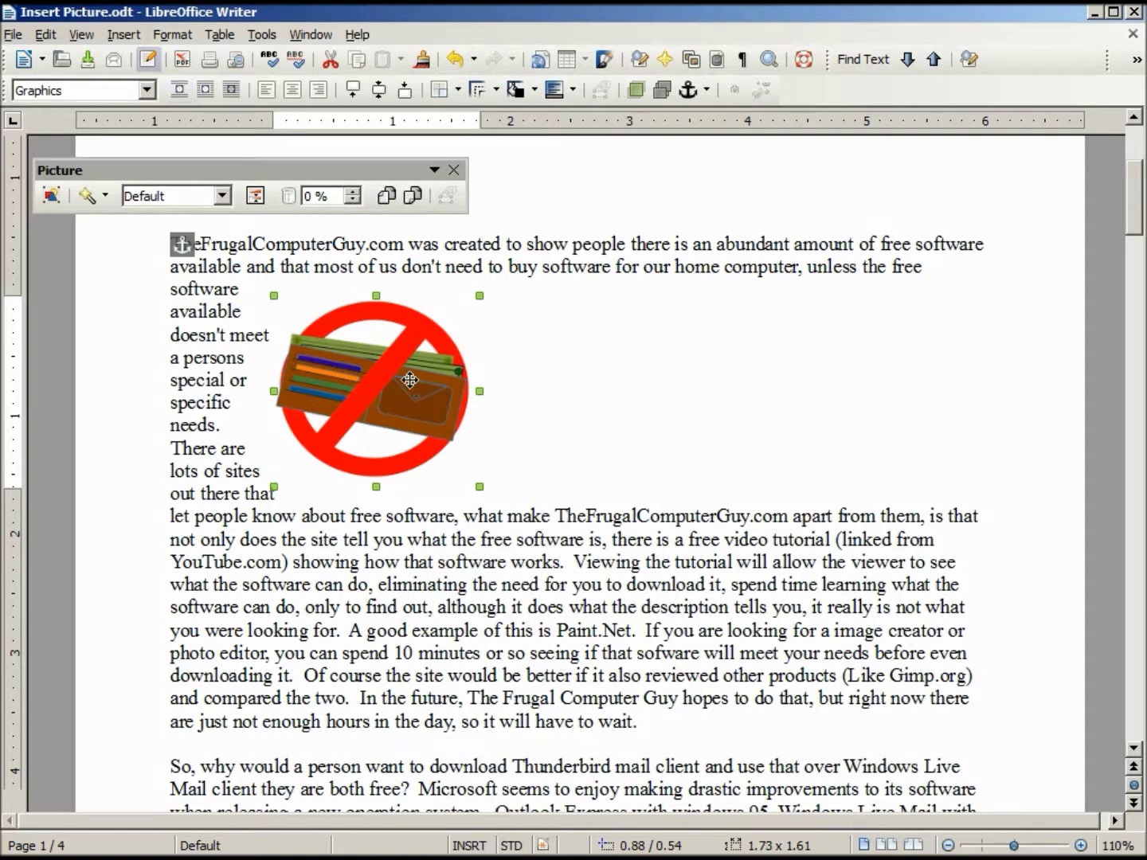
Shift the logo right, then try After wrap and finally Parallel wrap.
{"action": "left_click_drag", "start_coordinate": [410, 380], "coordinate": [554, 374]}
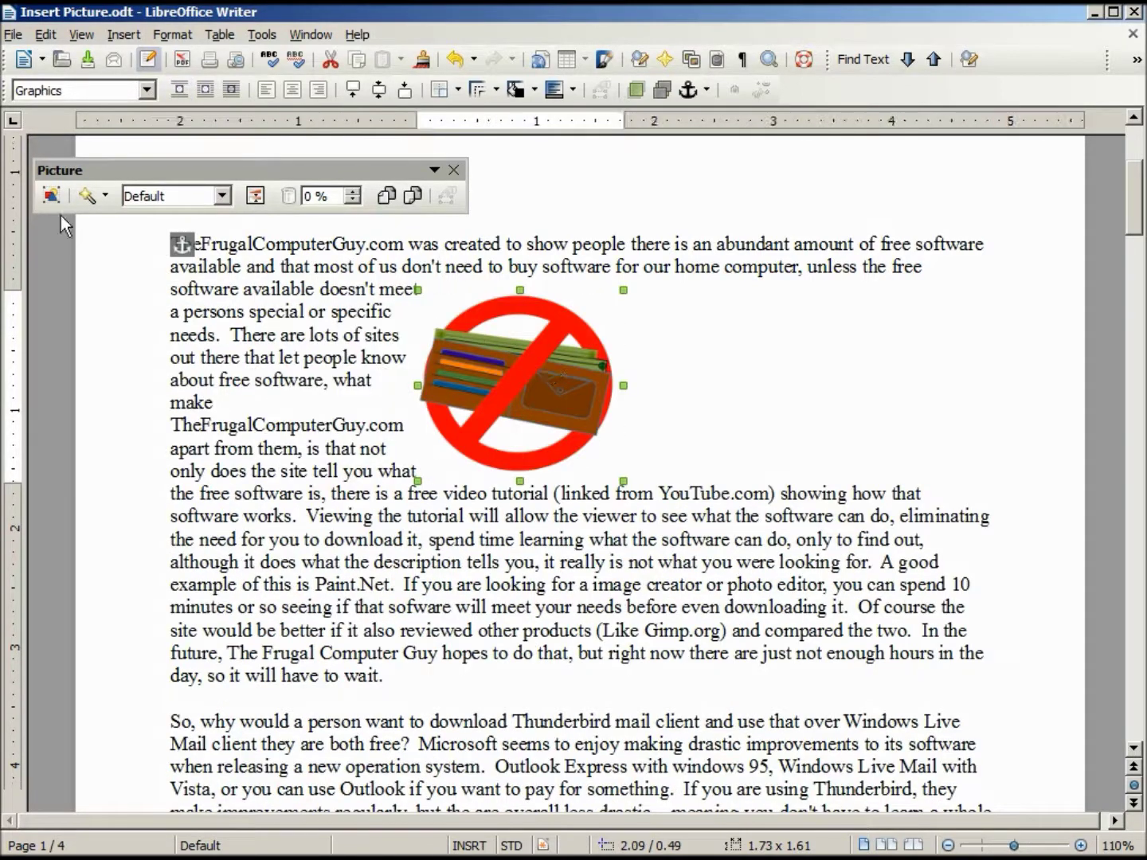
{"action": "left_click", "coordinate": [51, 196]}
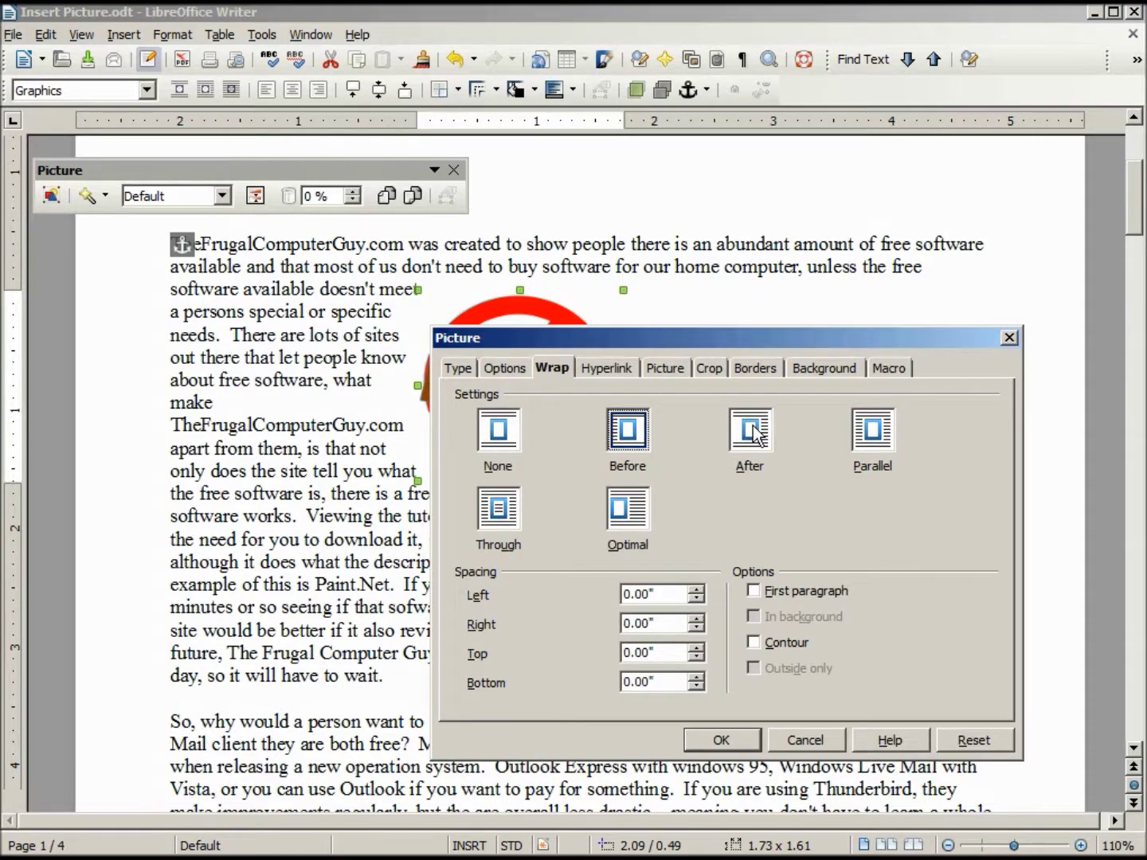
{"action": "left_click", "coordinate": [753, 435]}
{"action": "left_click", "coordinate": [721, 740]}
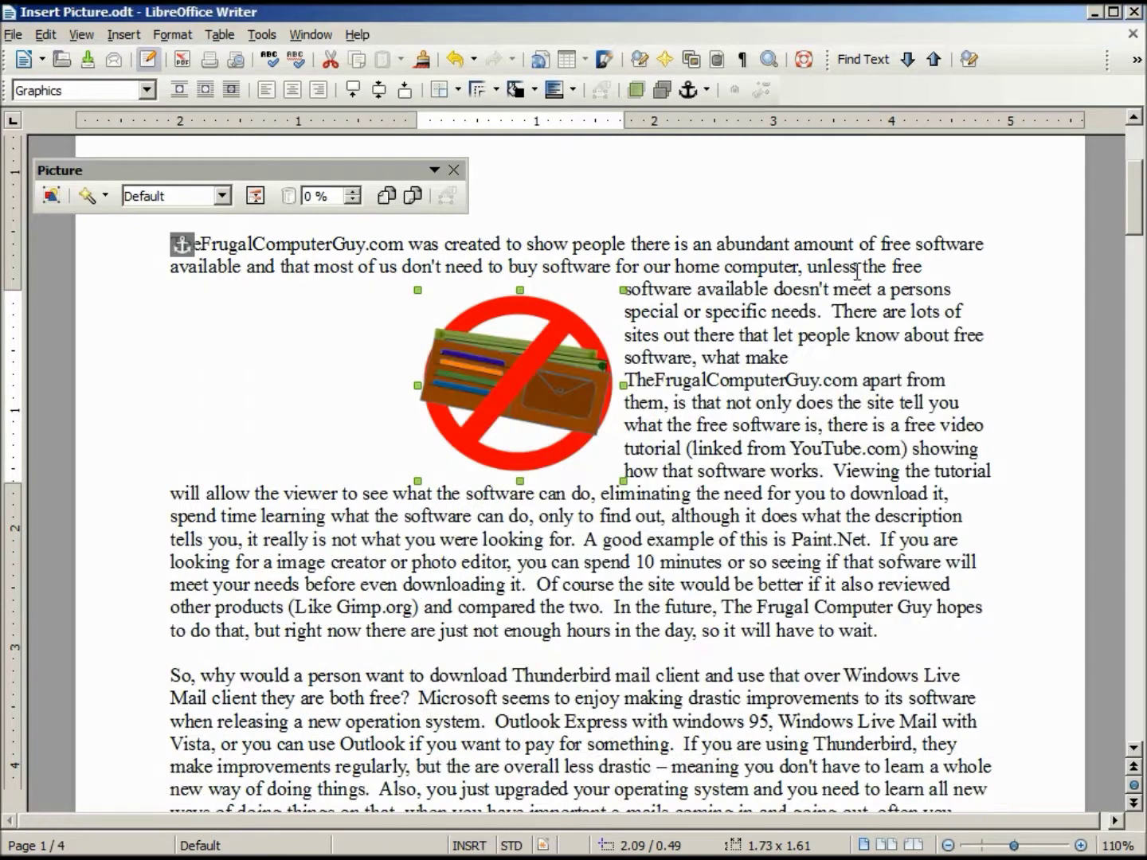
{"action": "left_click", "coordinate": [51, 196]}
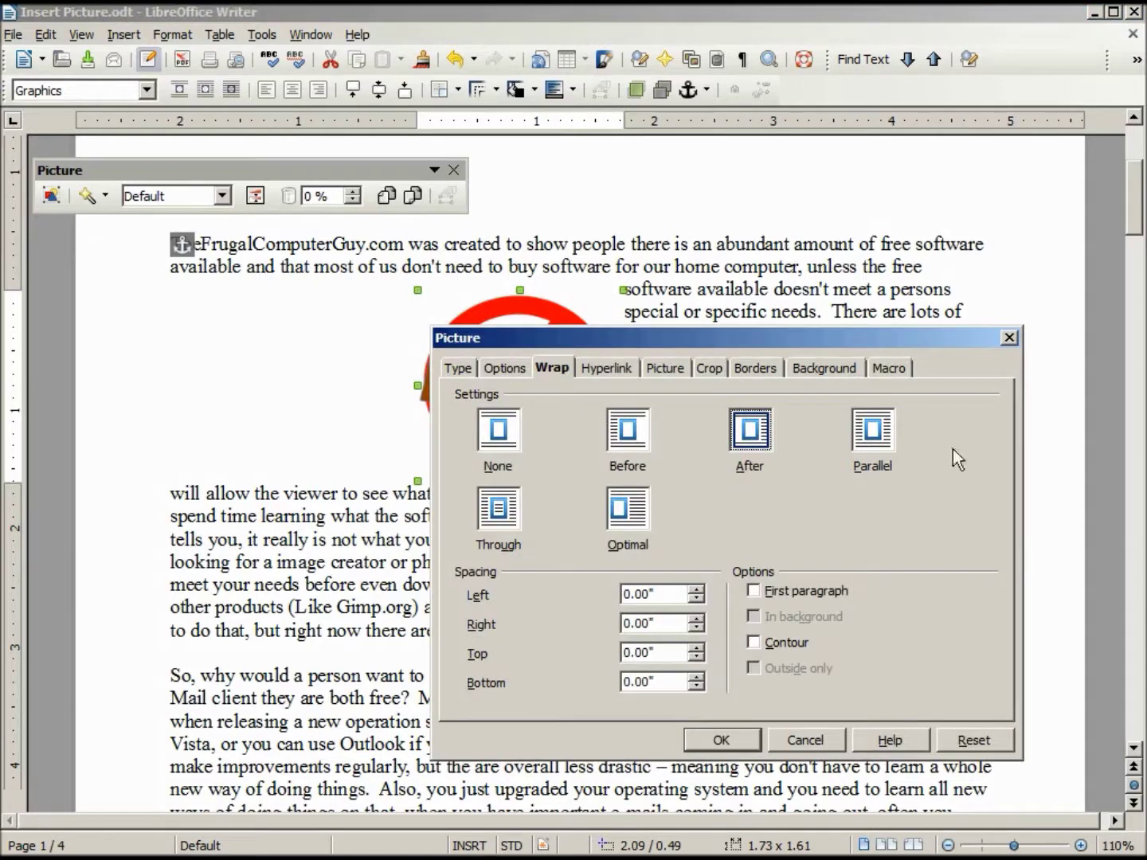
{"action": "left_click", "coordinate": [874, 432]}
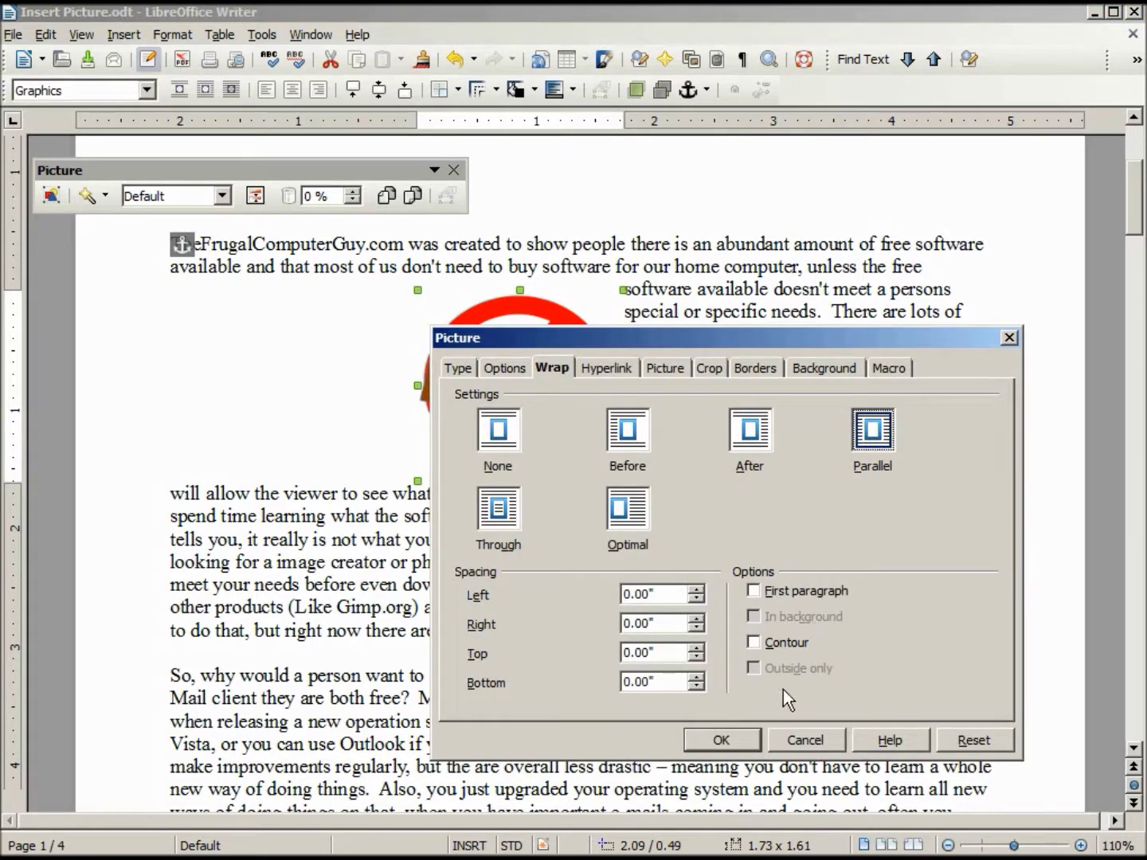
{"action": "left_click", "coordinate": [726, 740]}
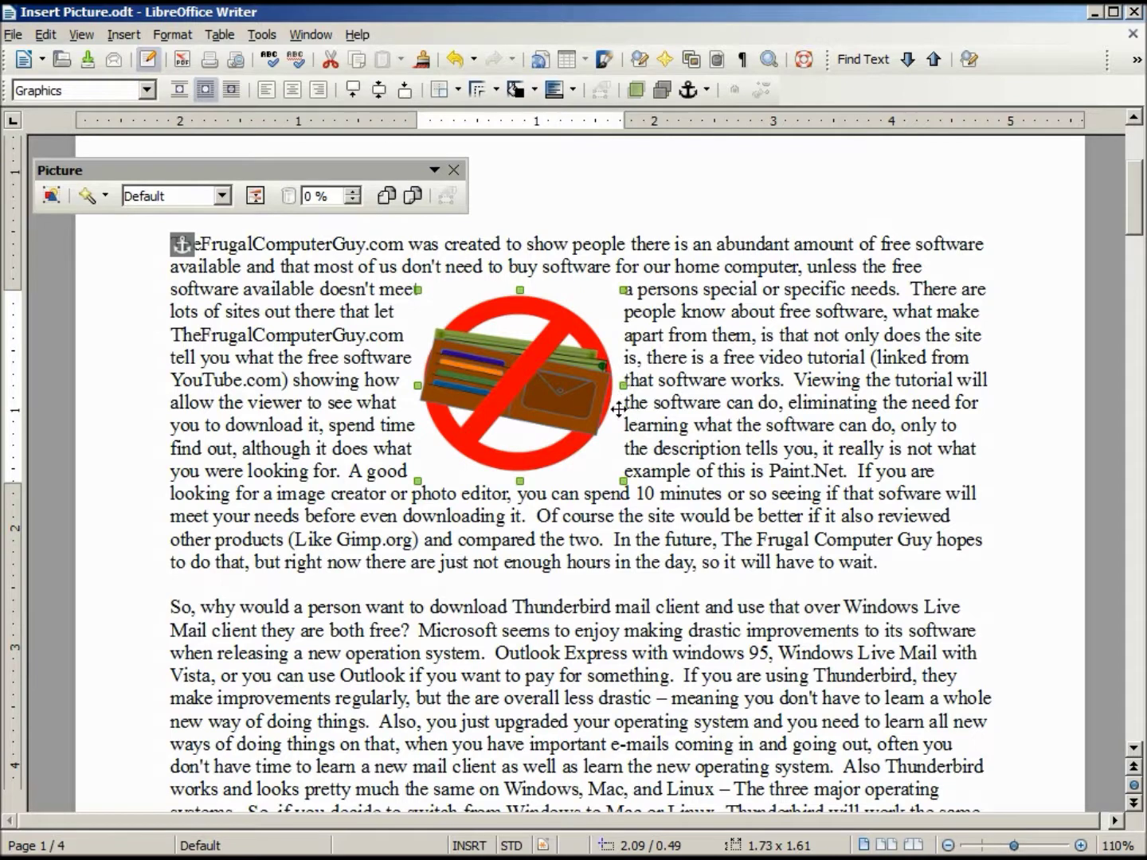
{"action": "left_click", "coordinate": [47, 197]}
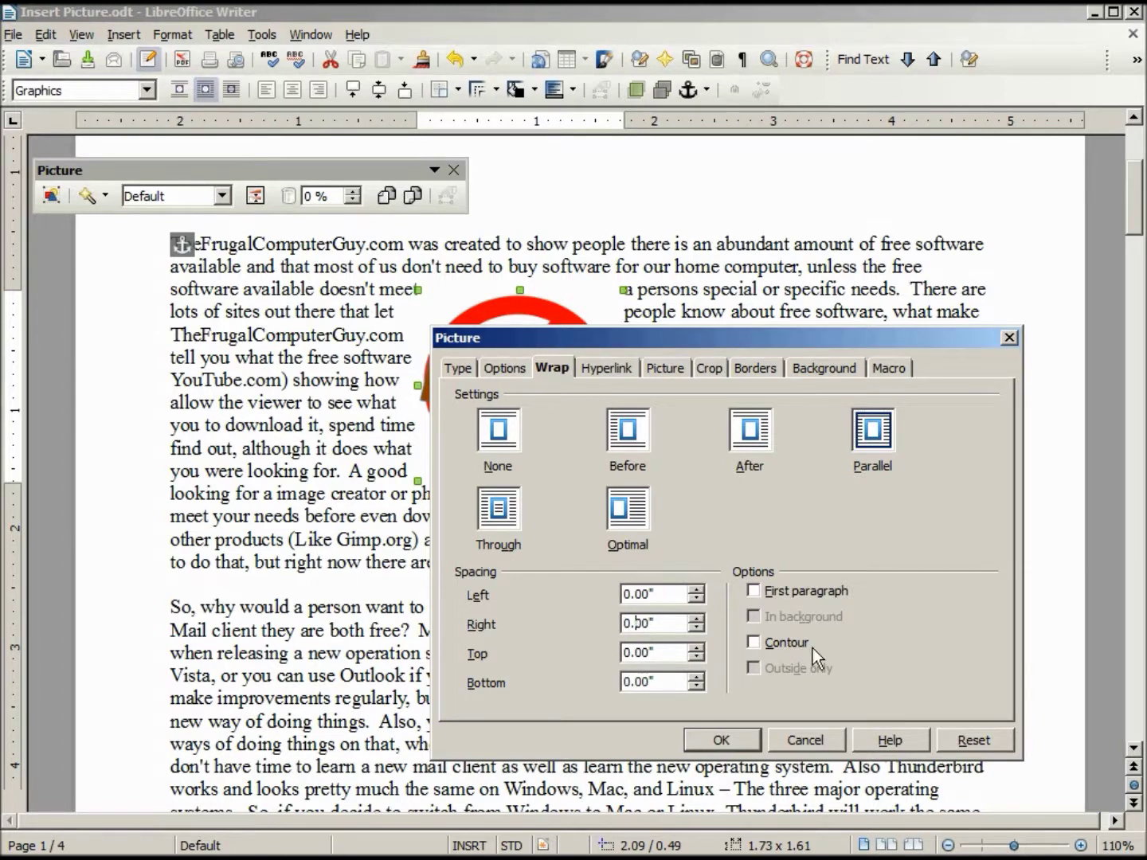
{"action": "type", "text": "2"}
Set the logo's wrap spacing to Right 0.20" and Top 0.25".
{"action": "left_click", "coordinate": [633, 652]}
{"action": "key", "text": "Right"}
{"action": "type", "text": "25"}
{"action": "key", "text": "Delete"}
{"action": "left_click", "coordinate": [714, 735]}
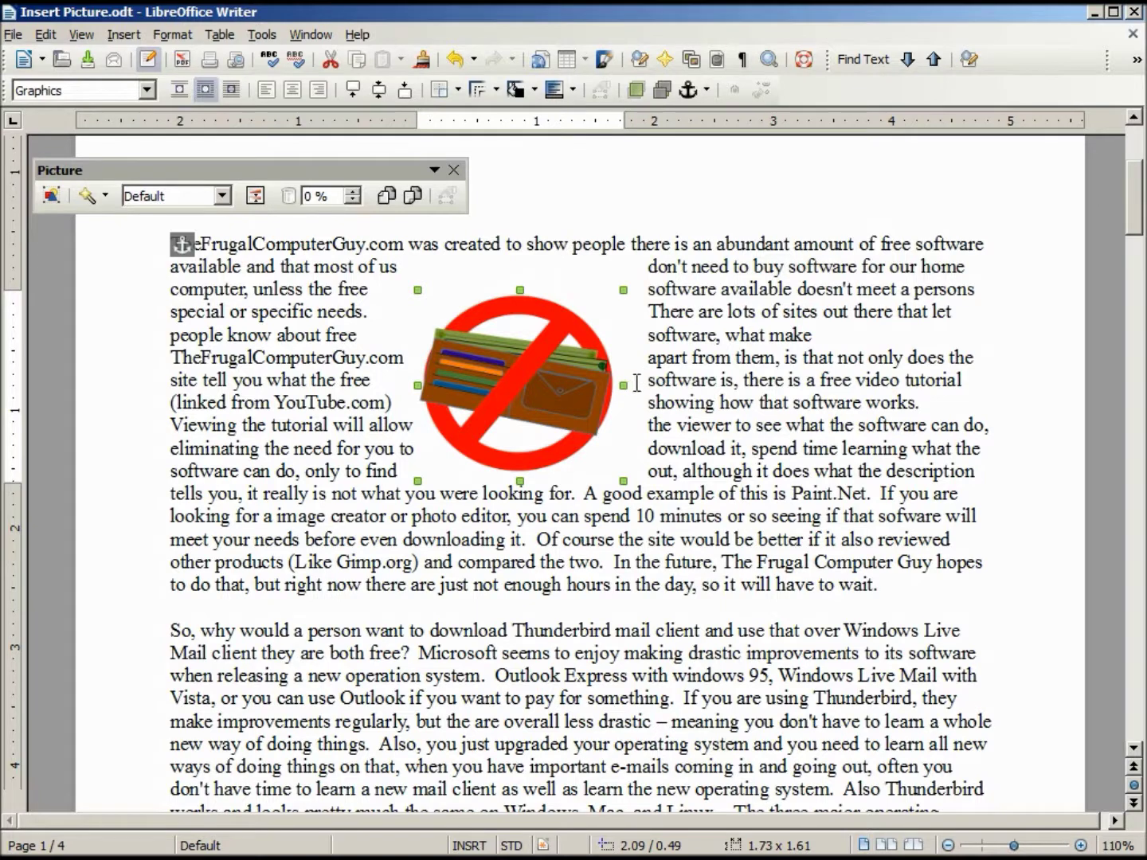
Reset the Right and Top wrap spacing back to 0.
{"action": "left_click", "coordinate": [49, 197]}
{"action": "left_click_drag", "start_coordinate": [665, 652], "coordinate": [549, 630]}
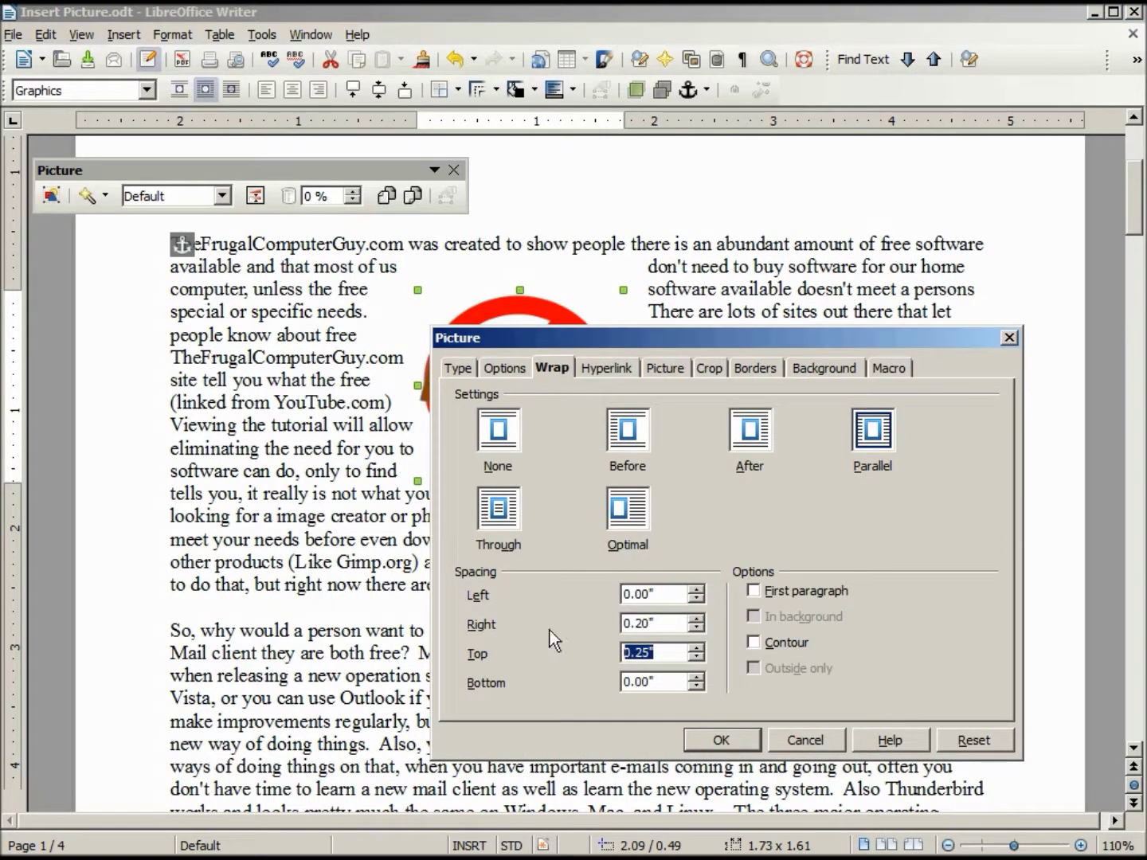
{"action": "type", "text": "0"}
{"action": "left_click_drag", "start_coordinate": [674, 618], "coordinate": [578, 617]}
{"action": "type", "text": "0"}
{"action": "left_click", "coordinate": [657, 657]}
{"action": "left_click", "coordinate": [599, 368]}
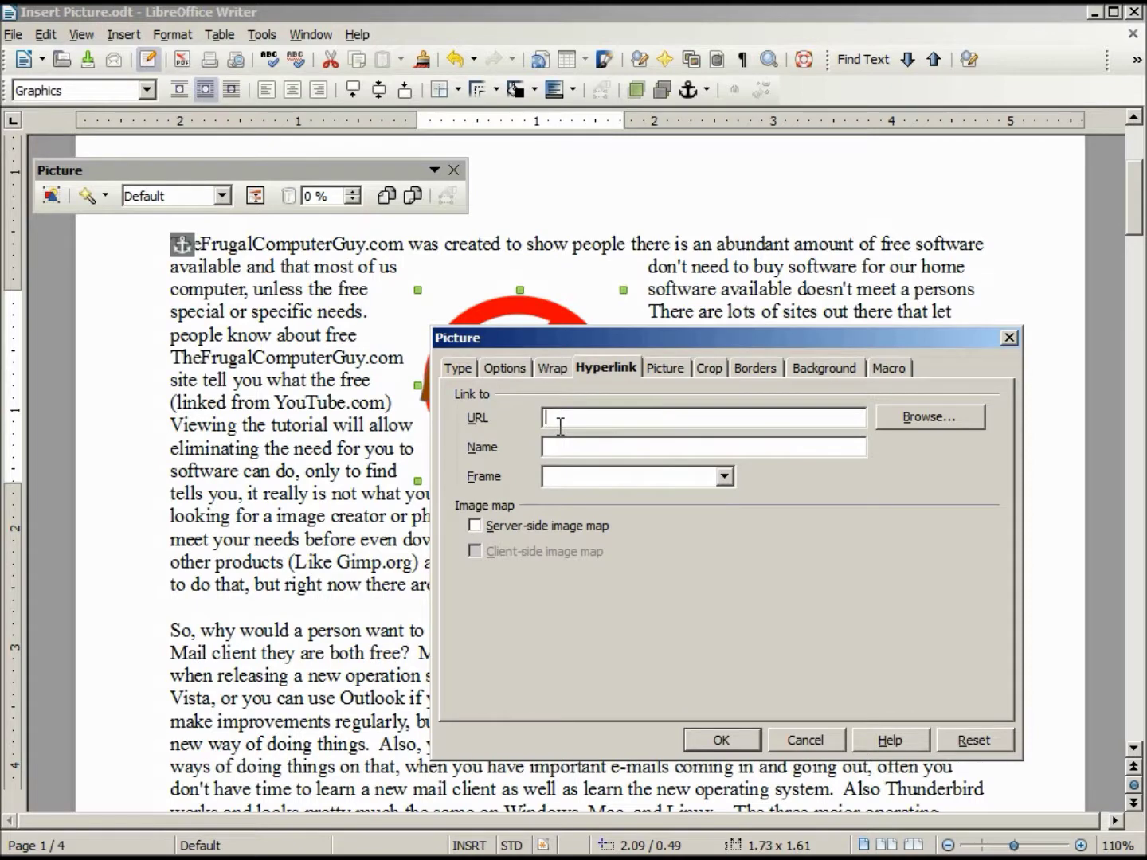
Hyperlink the picture to 34-PieCharts.ods on the Desktop, then deselect it.
{"action": "left_click", "coordinate": [908, 418]}
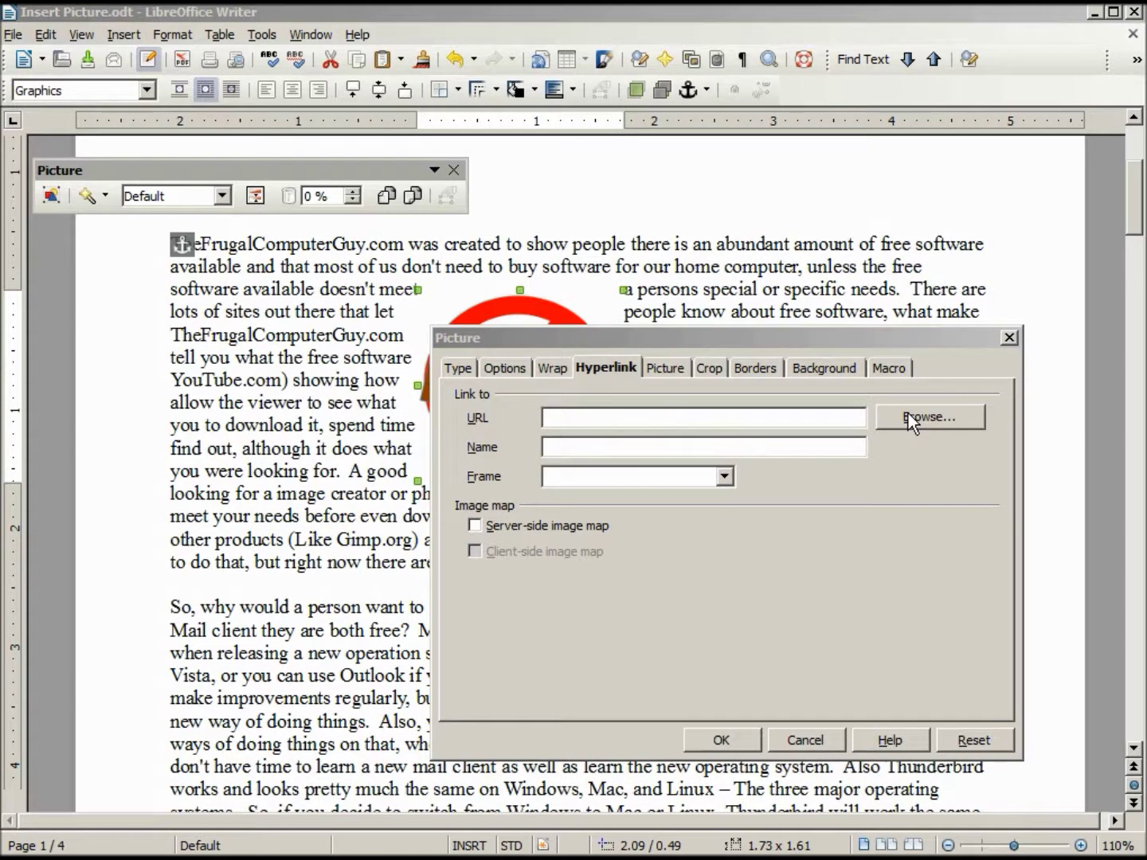
{"action": "left_click", "coordinate": [907, 414]}
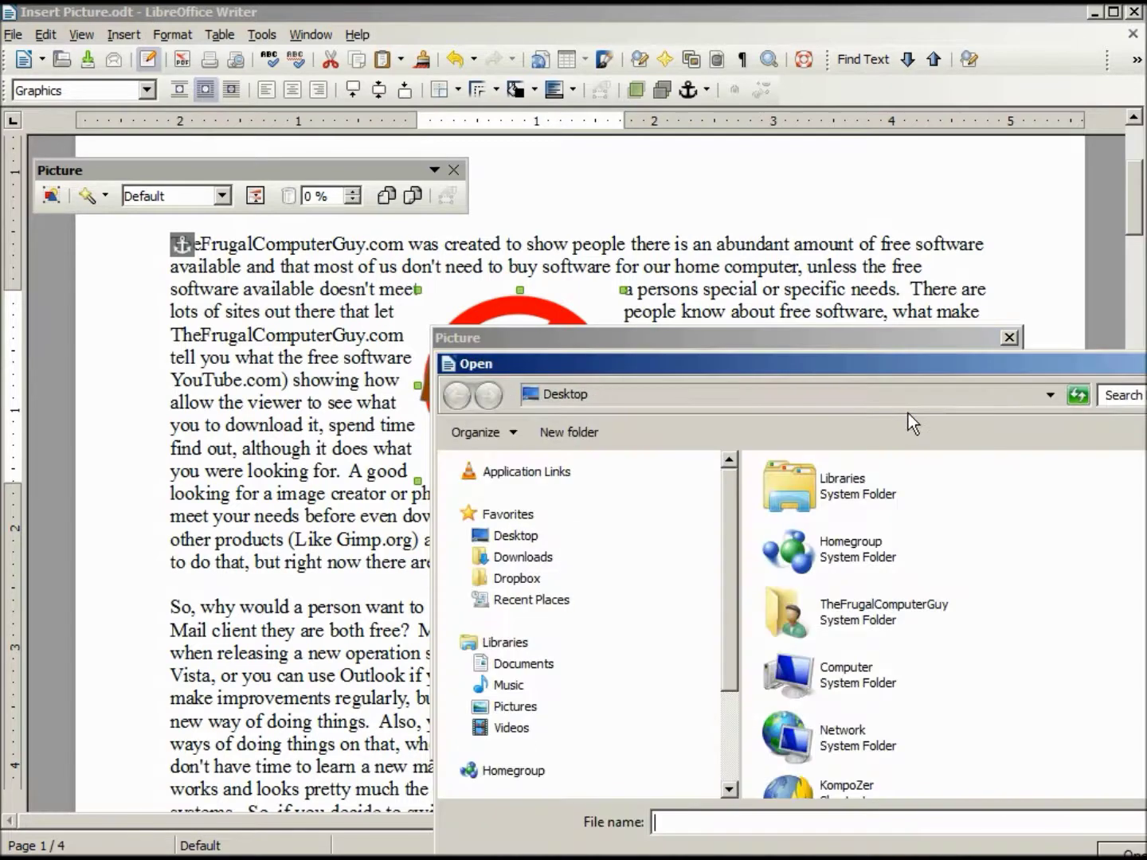
{"action": "scroll", "coordinate": [1085, 492], "scroll_direction": "down", "scroll_amount": 2}
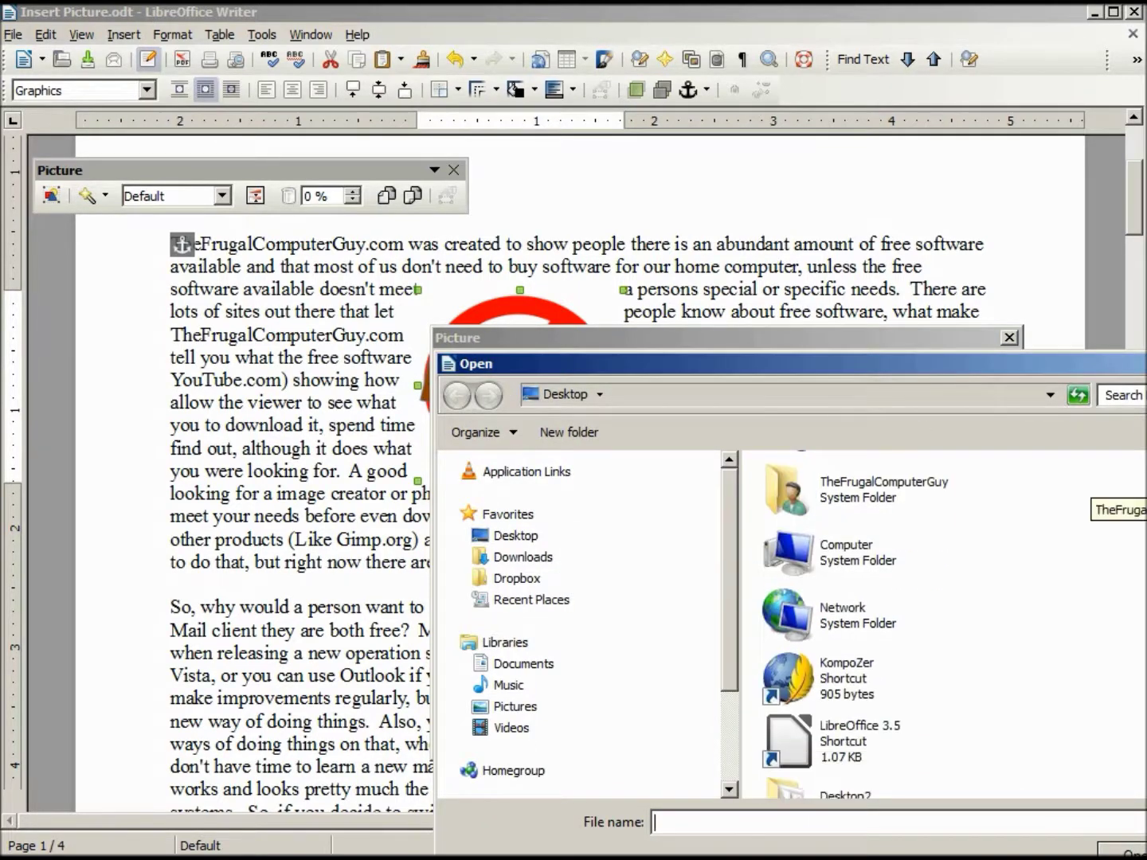
{"action": "scroll", "coordinate": [1084, 493], "scroll_direction": "down", "scroll_amount": 2}
{"action": "scroll", "coordinate": [1084, 493], "scroll_direction": "down", "scroll_amount": 2}
{"action": "left_click", "coordinate": [826, 664]}
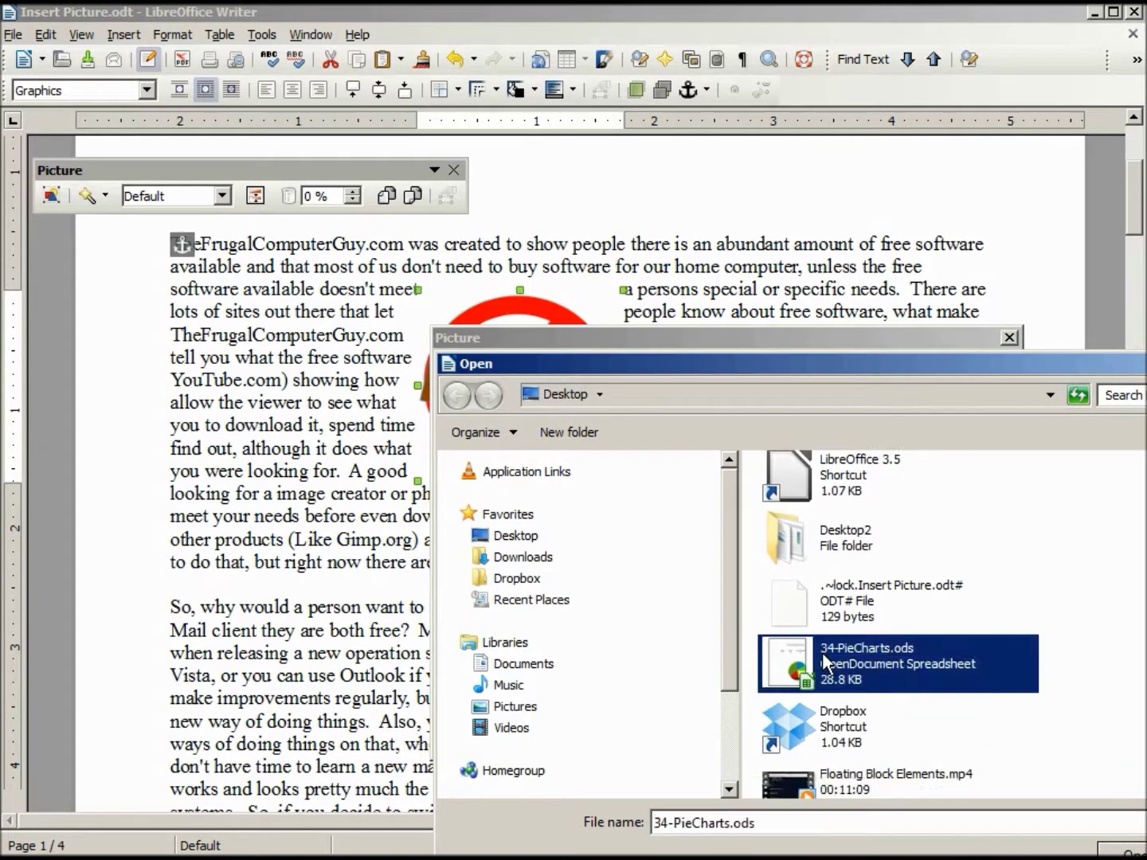
{"action": "left_click", "coordinate": [1126, 851]}
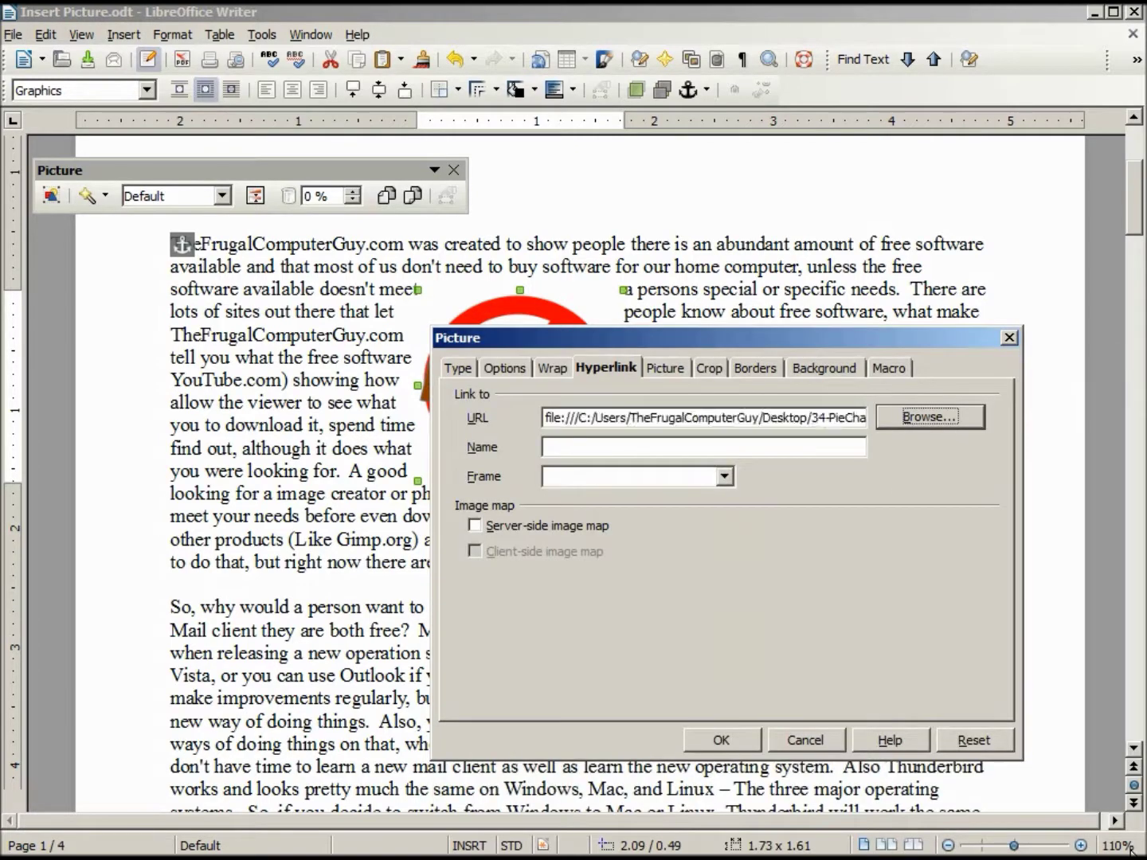
{"action": "left_click", "coordinate": [722, 744]}
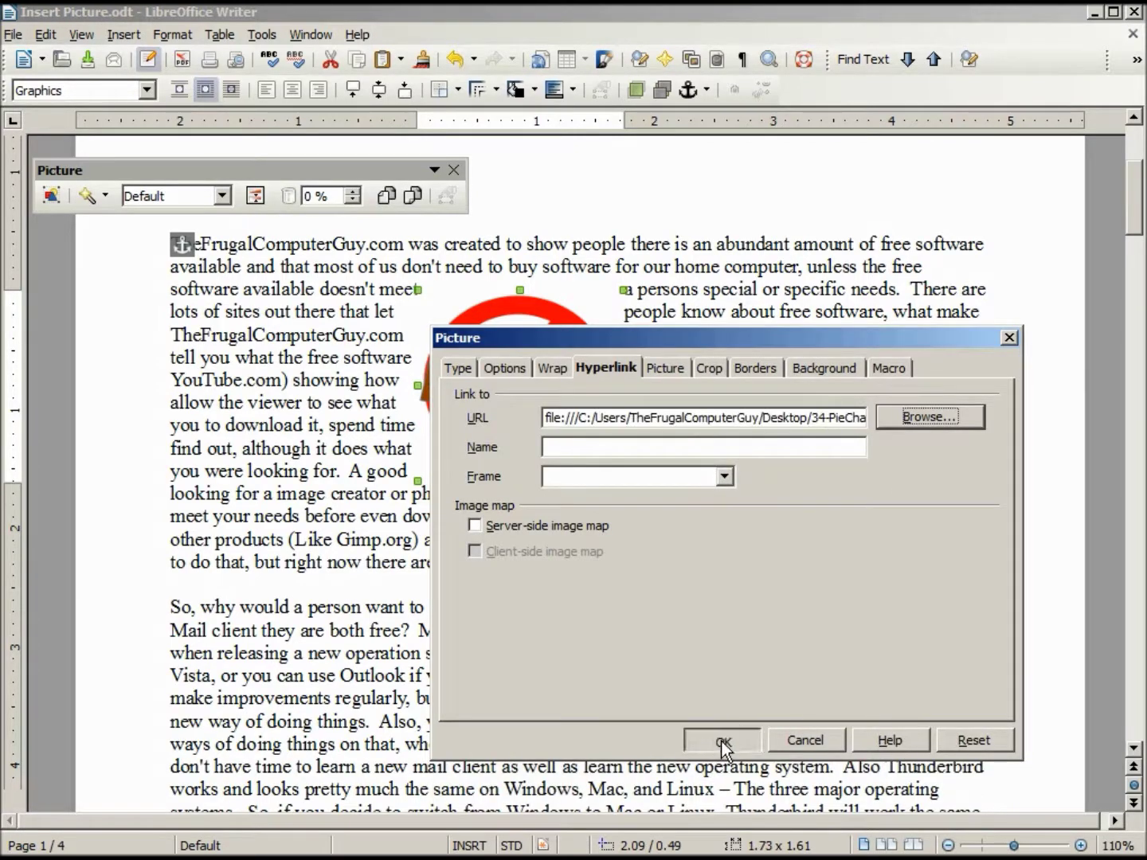
{"action": "left_click", "coordinate": [698, 340]}
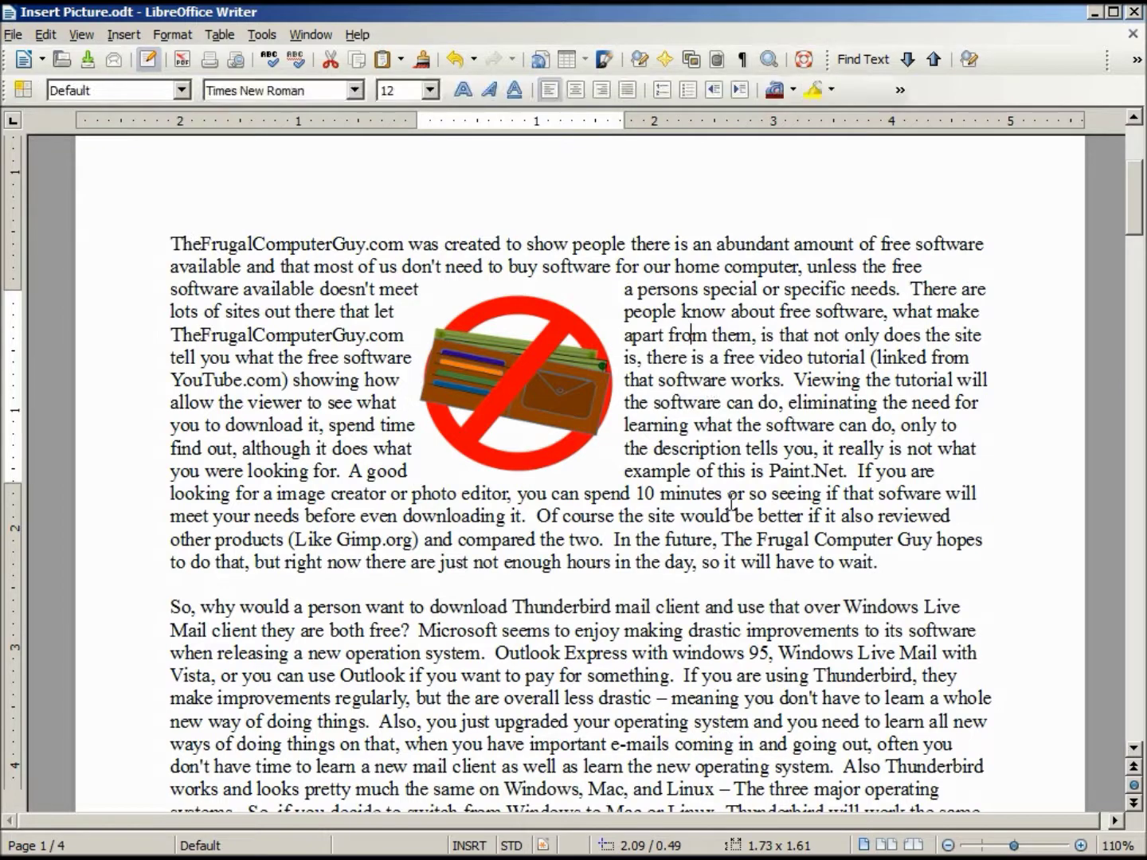
{"action": "left_click", "coordinate": [509, 380], "text": "ctrl"}
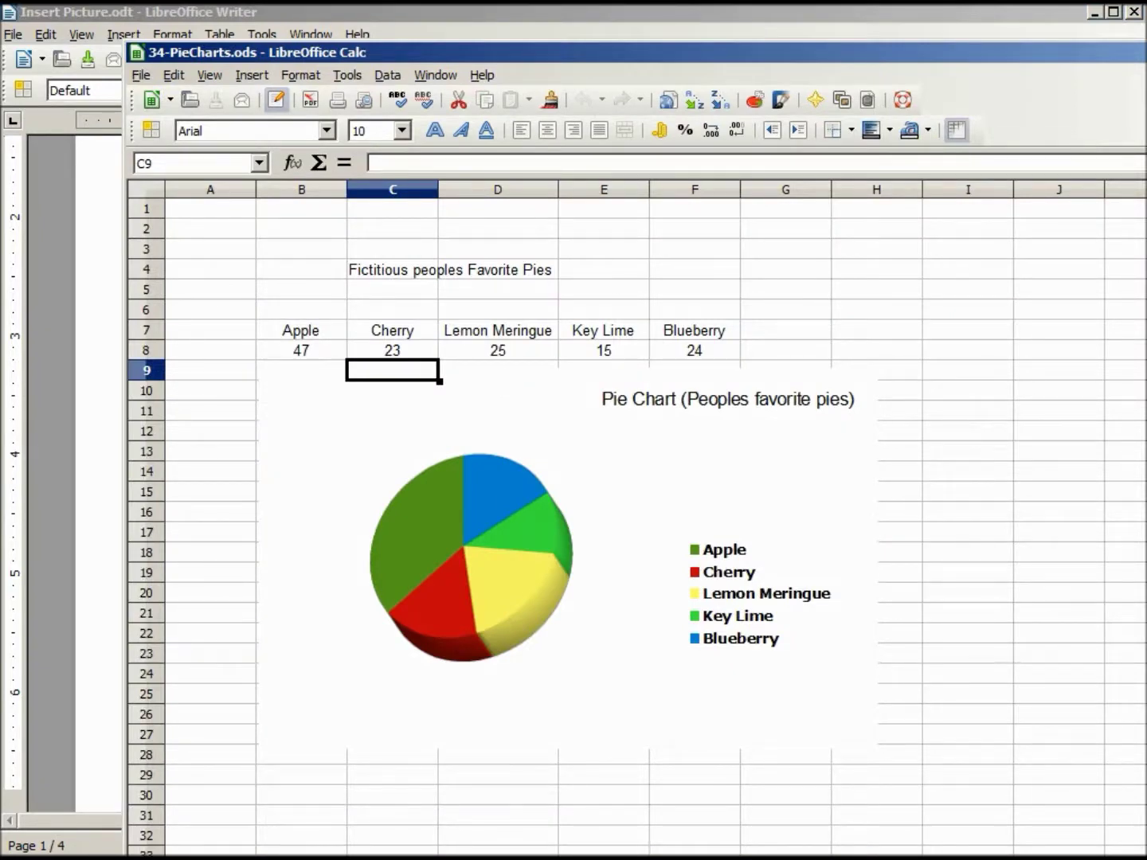
{"action": "key", "text": "alt+F4"}
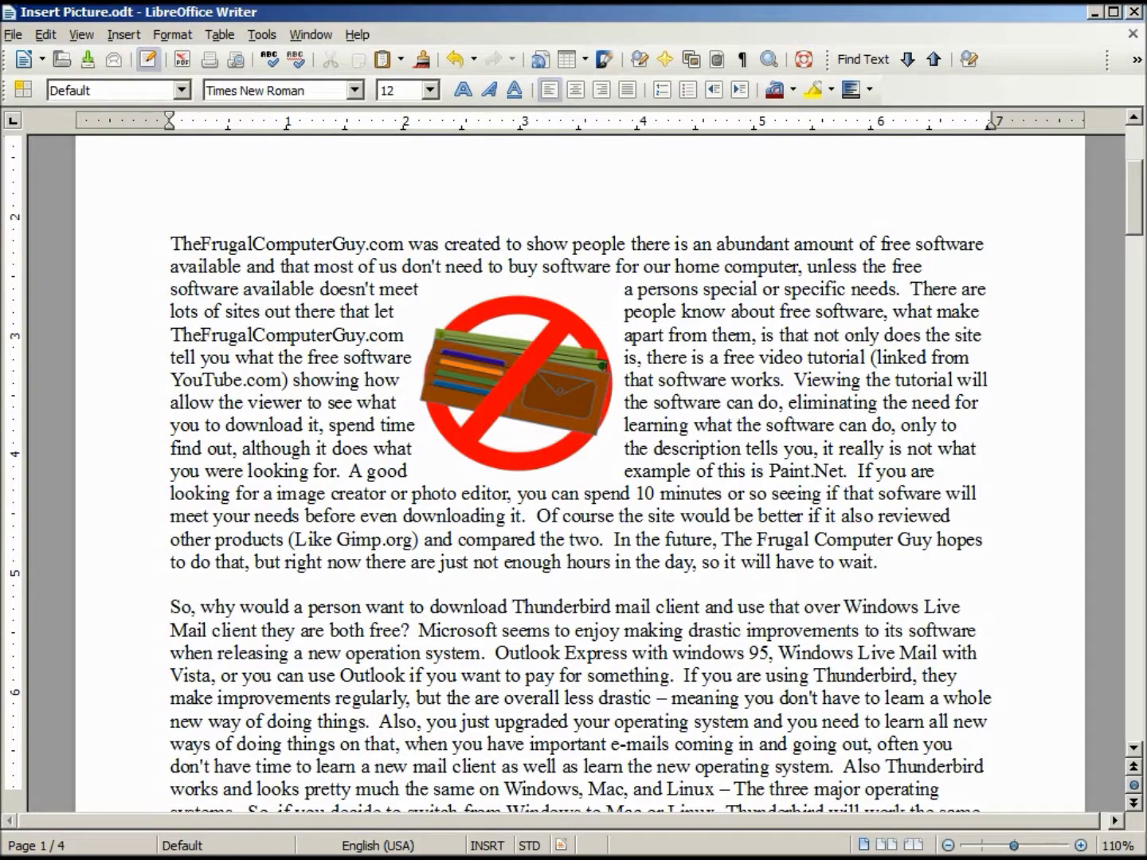
Toggle the Vertical and Horizontal flip options on and off, leaving both unchecked.
{"action": "double_click", "coordinate": [556, 376]}
{"action": "left_click", "coordinate": [674, 369]}
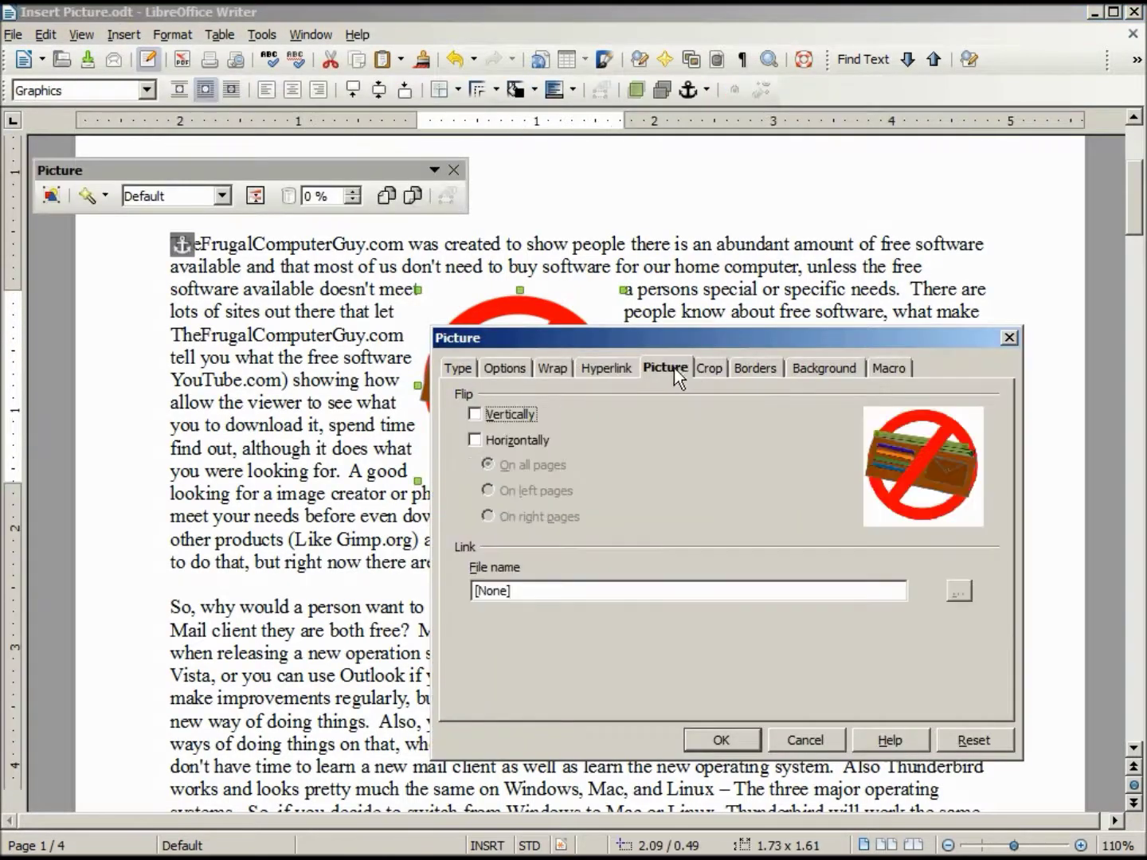
{"action": "left_click", "coordinate": [474, 414]}
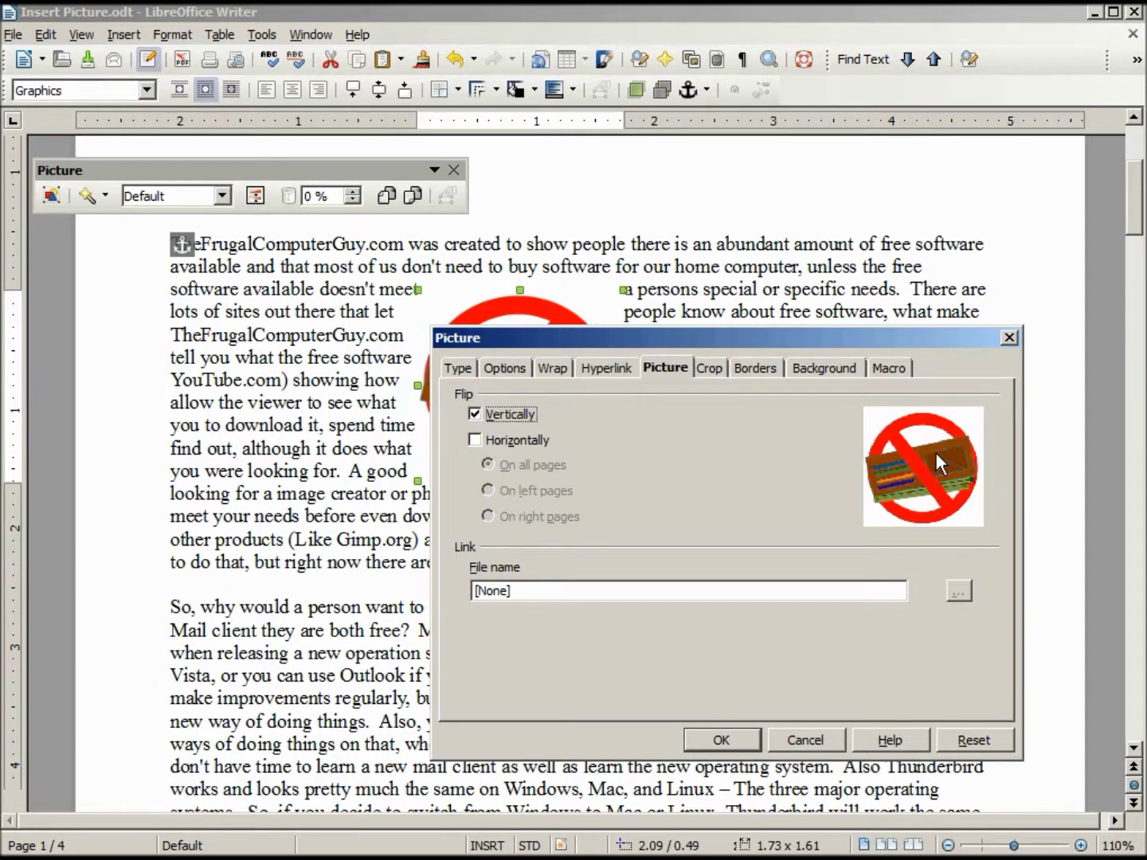
{"action": "left_click", "coordinate": [474, 414]}
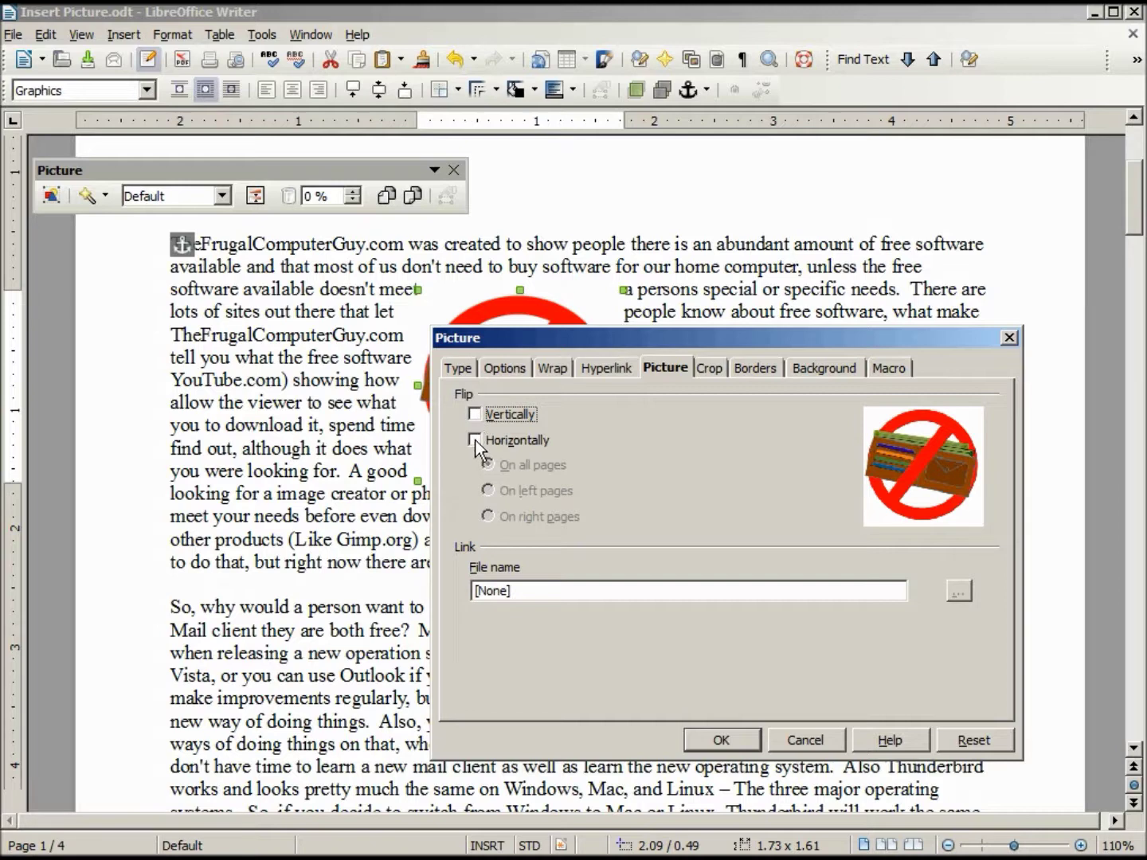
{"action": "left_click", "coordinate": [475, 440]}
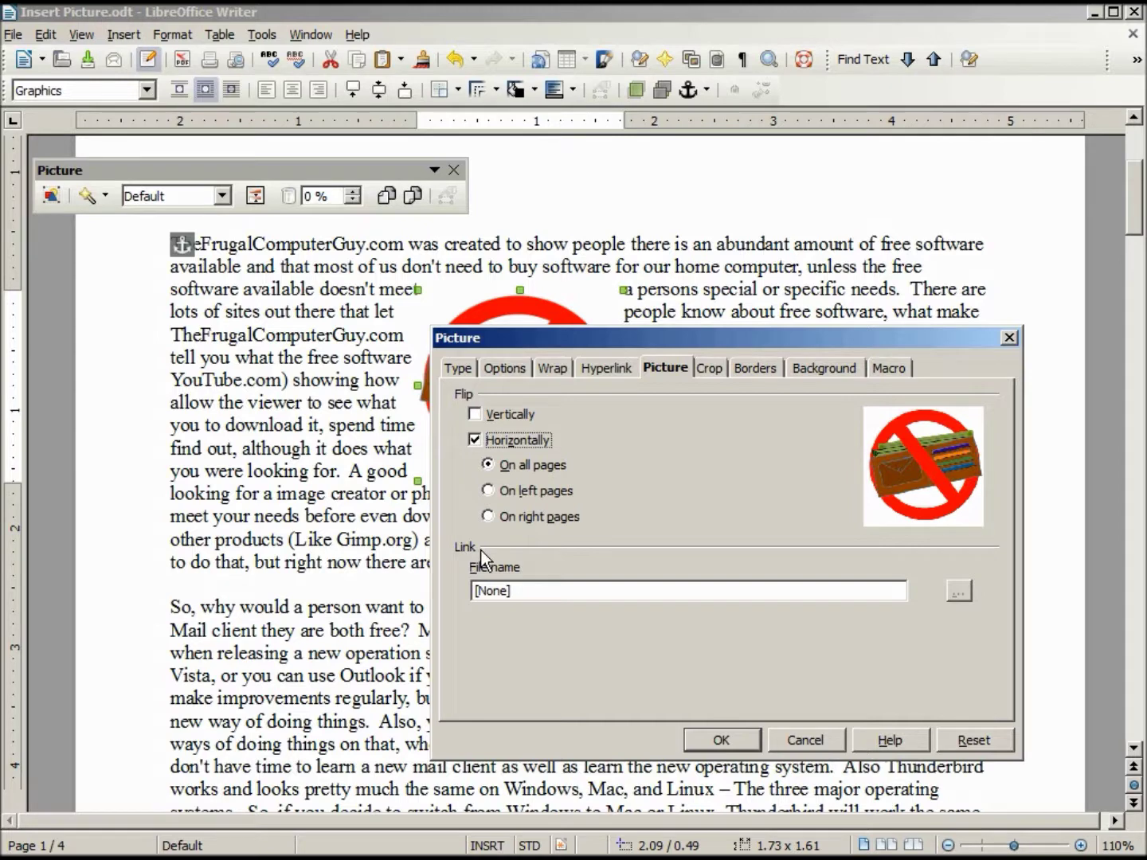
{"action": "left_click", "coordinate": [475, 440]}
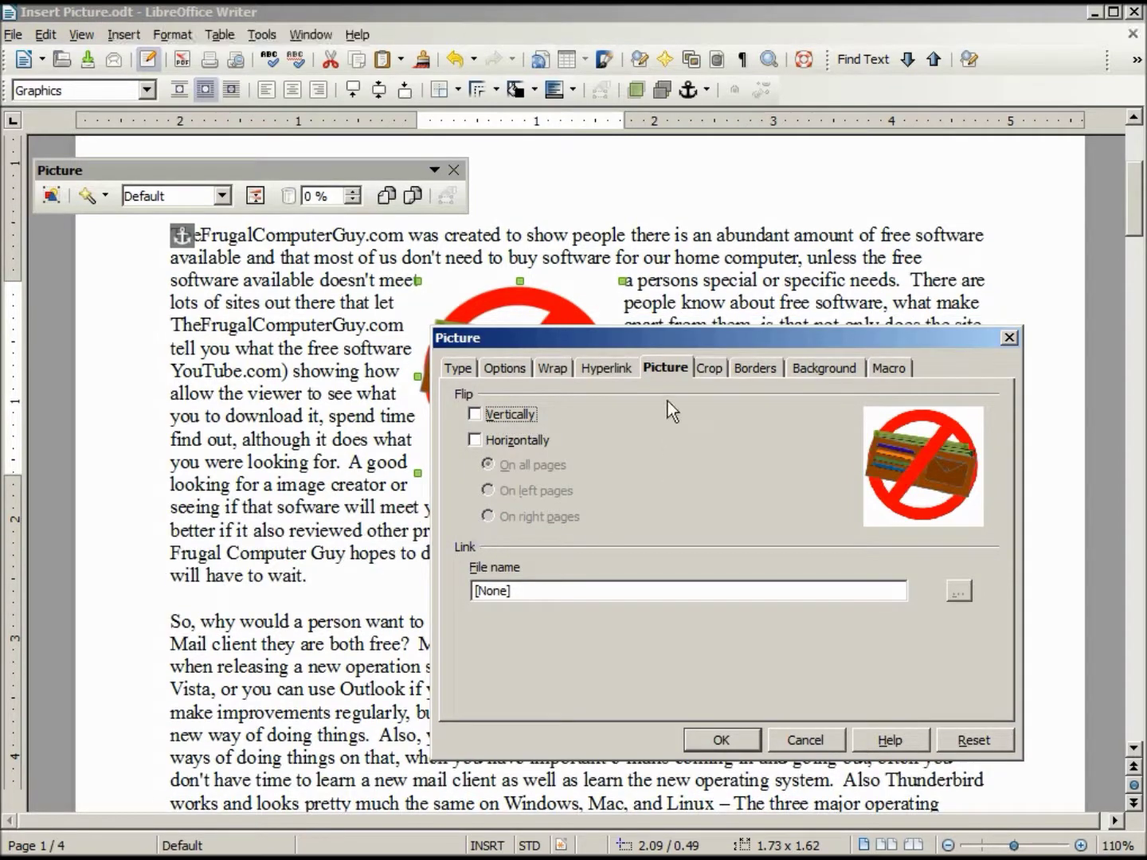
Crop 1.04" off the picture's right and top with Keep scale, then undo the crop.
{"action": "left_click", "coordinate": [705, 368]}
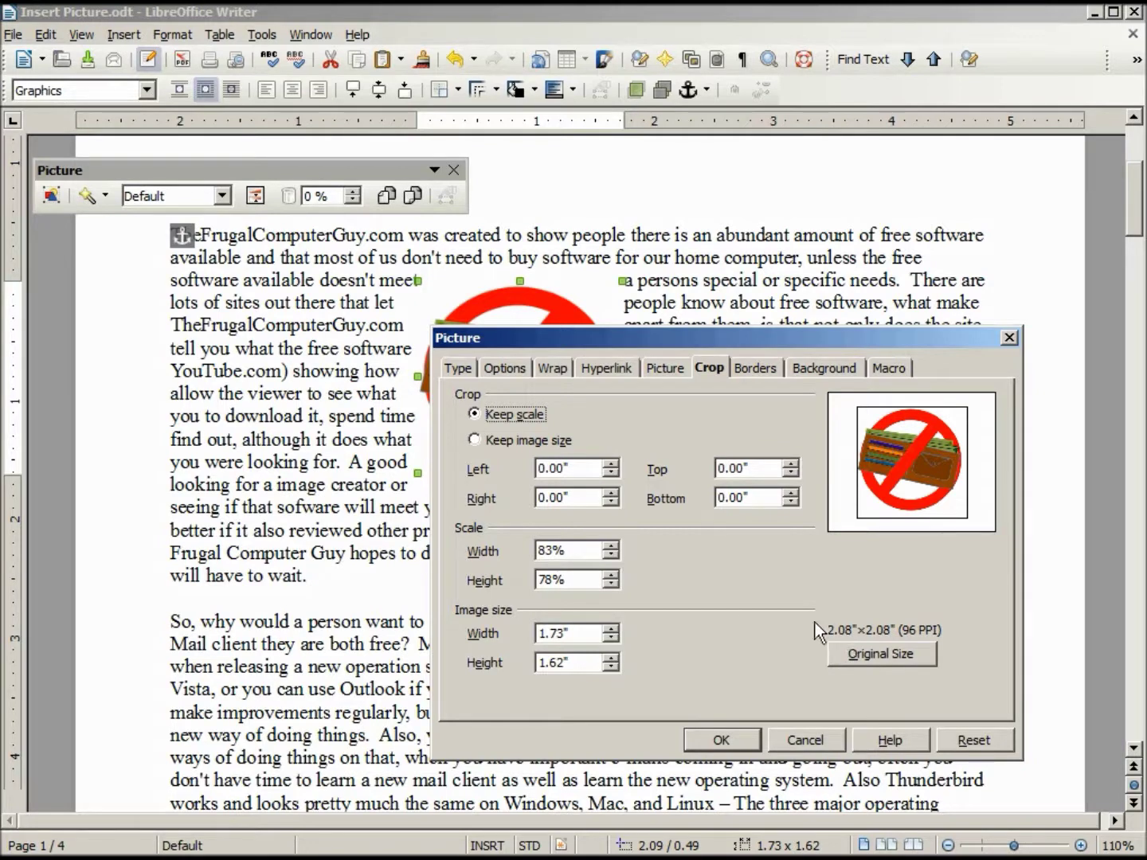
{"action": "double_click", "coordinate": [583, 498]}
{"action": "type", "text": "1.04"}
{"action": "key", "text": "Tab"}
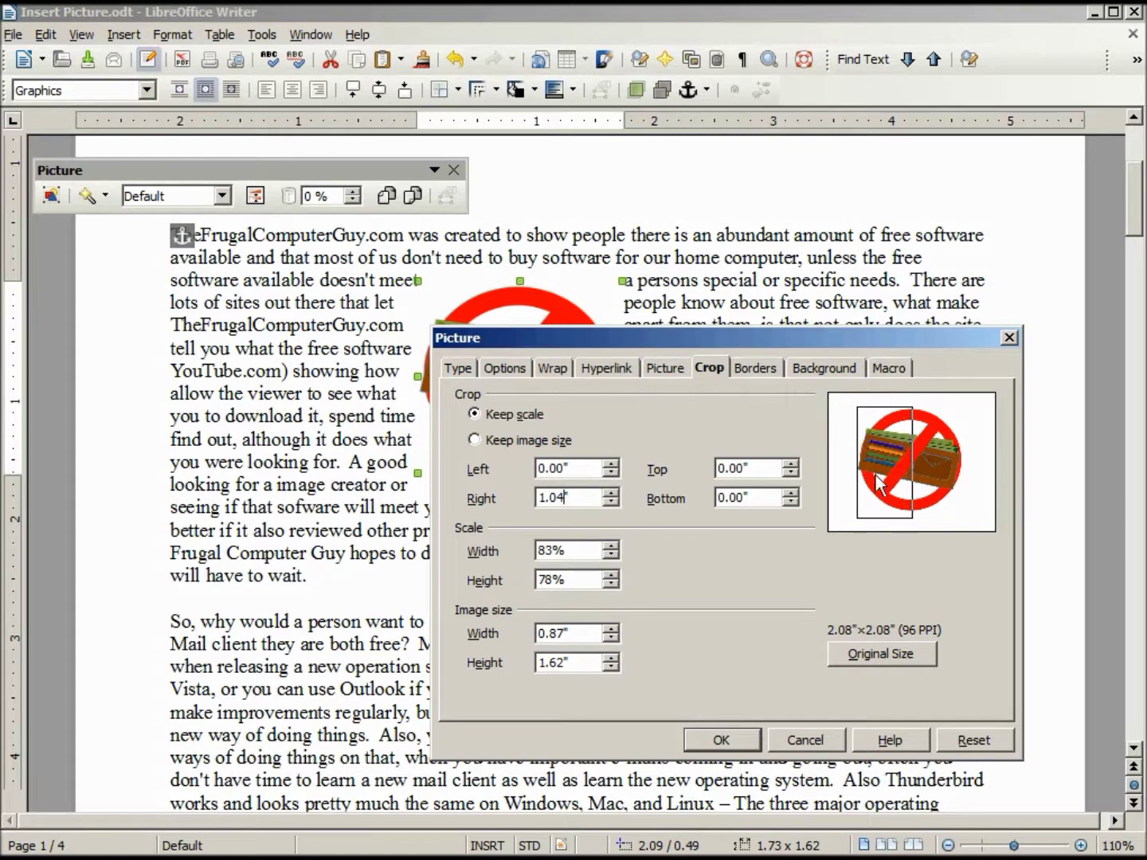
{"action": "left_click_drag", "start_coordinate": [772, 468], "coordinate": [658, 466]}
{"action": "type", "text": "1.0"}
{"action": "type", "text": "4"}
{"action": "key", "text": "Tab"}
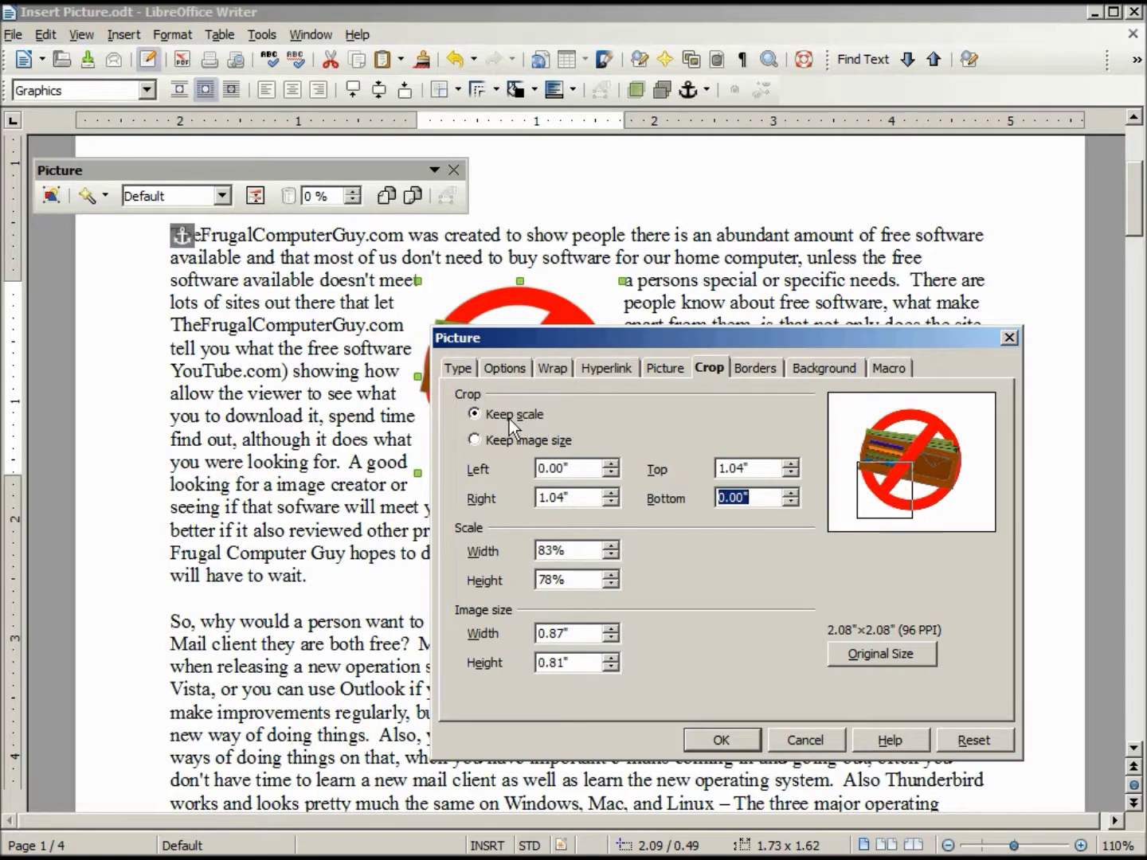
{"action": "left_click", "coordinate": [723, 738]}
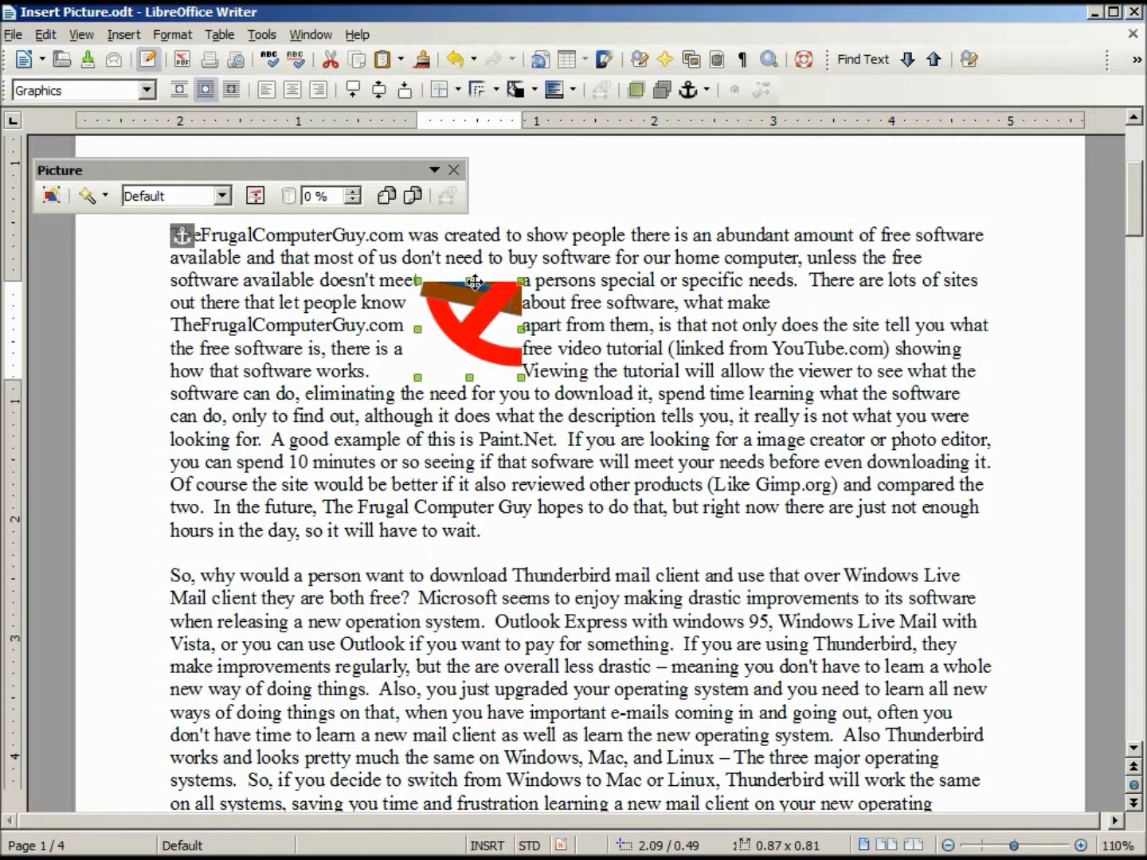
{"action": "left_click", "coordinate": [457, 54]}
Crop 1.04" from the logo's right and top with Keep image size, scaling it to 166% × 155%.
{"action": "left_click", "coordinate": [57, 195]}
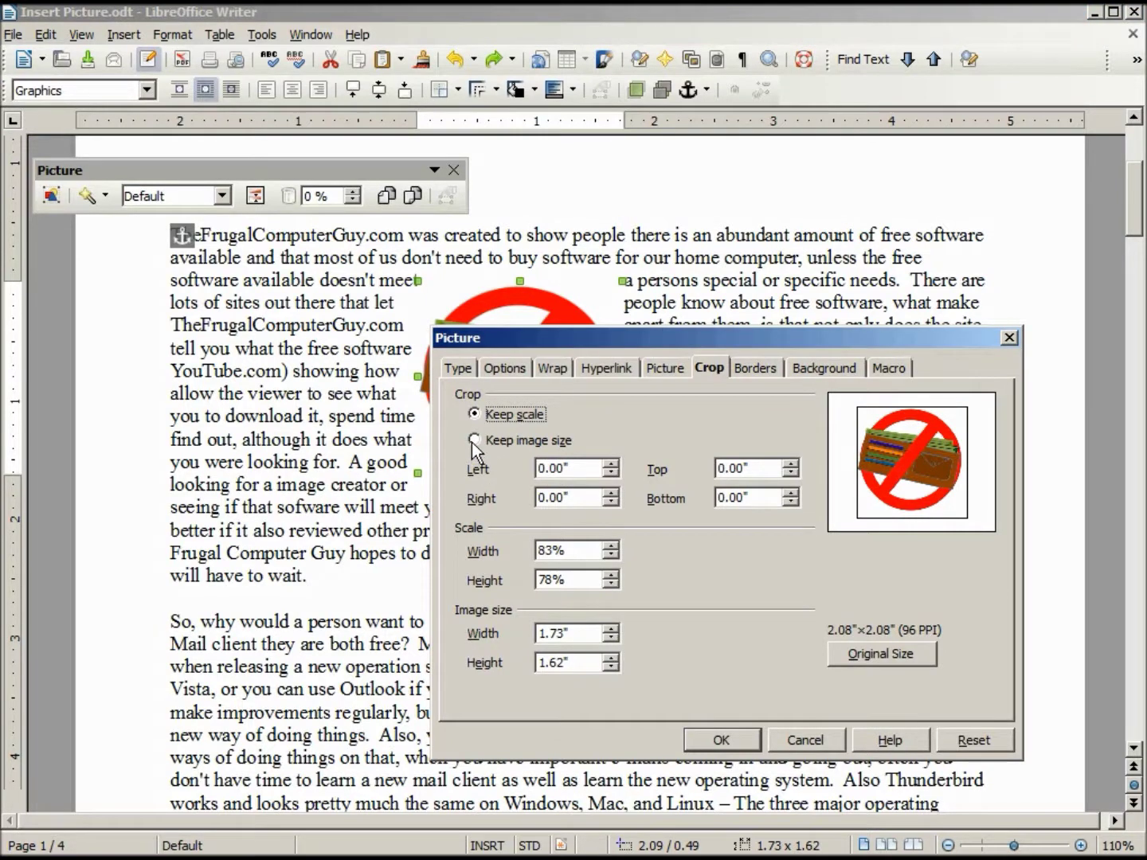
{"action": "left_click", "coordinate": [473, 441]}
{"action": "left_click_drag", "start_coordinate": [584, 491], "coordinate": [506, 490]}
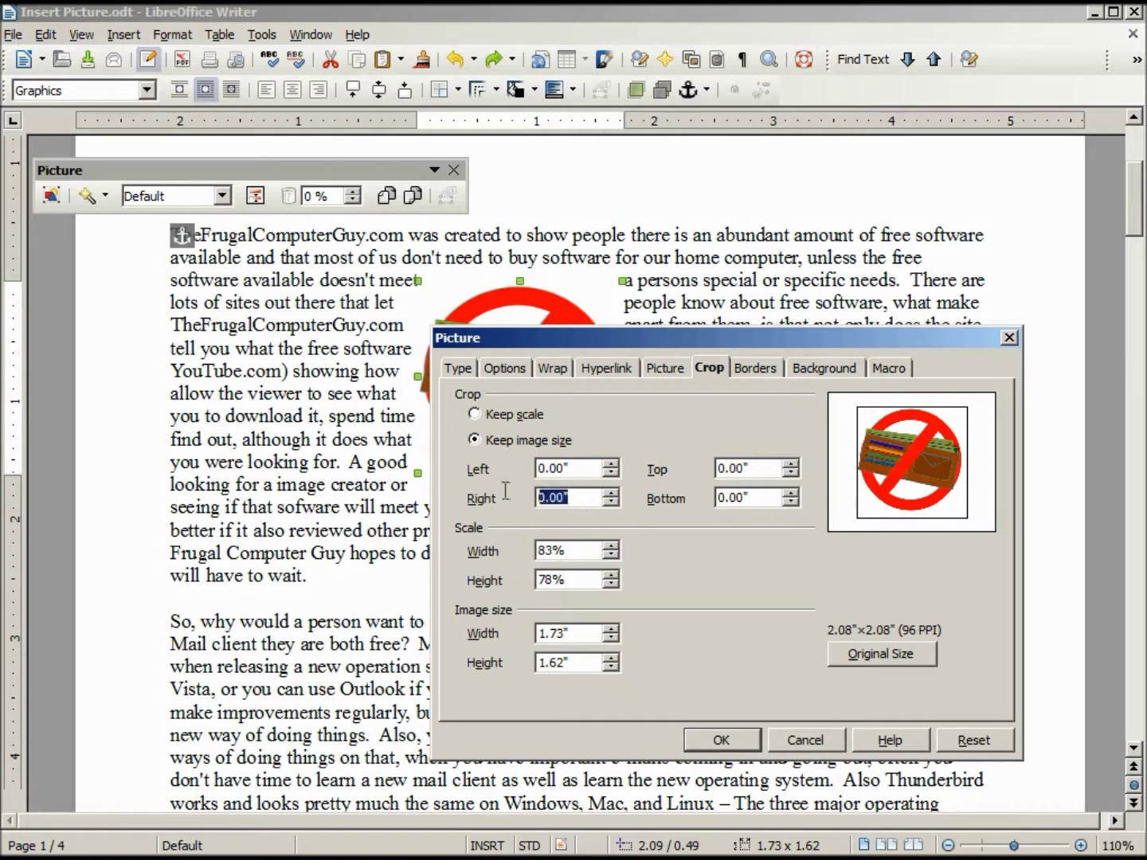
{"action": "type", "text": "1."}
{"action": "type", "text": "04"}
{"action": "key", "text": "Tab"}
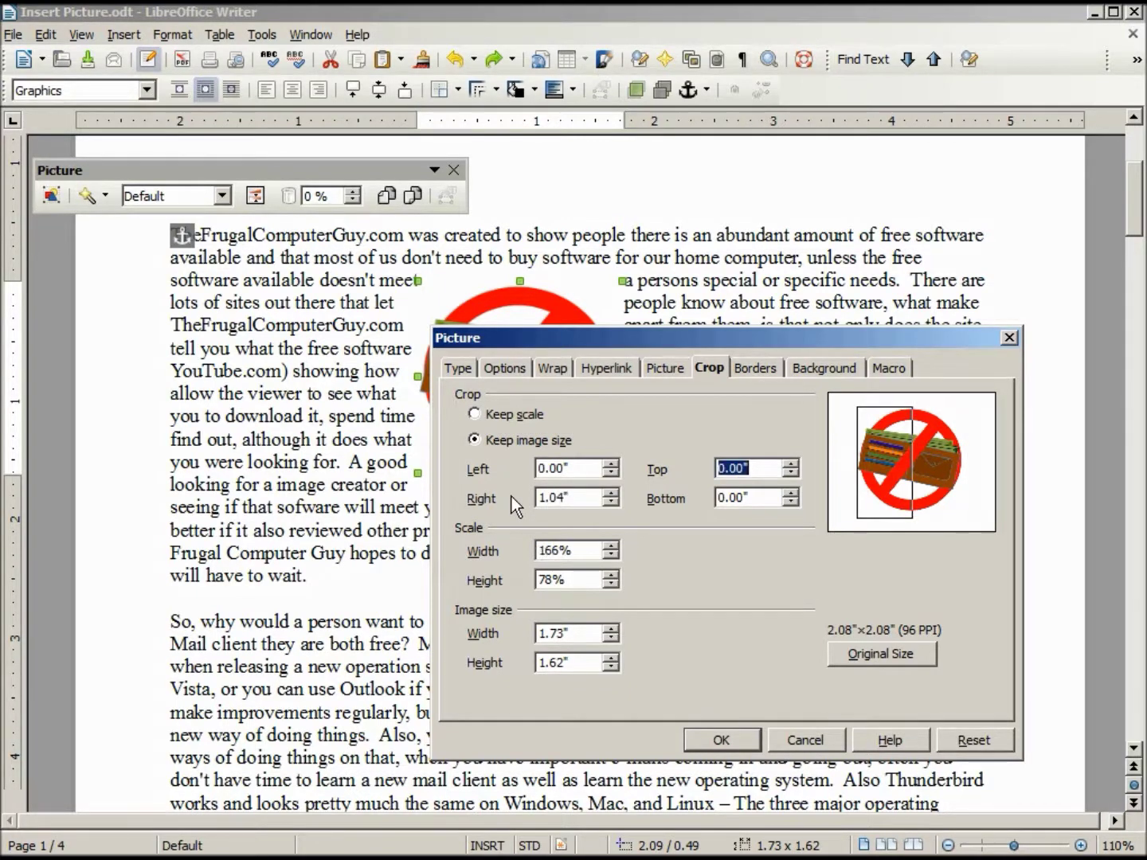
{"action": "type", "text": "1."}
{"action": "type", "text": "04"}
{"action": "key", "text": "Tab"}
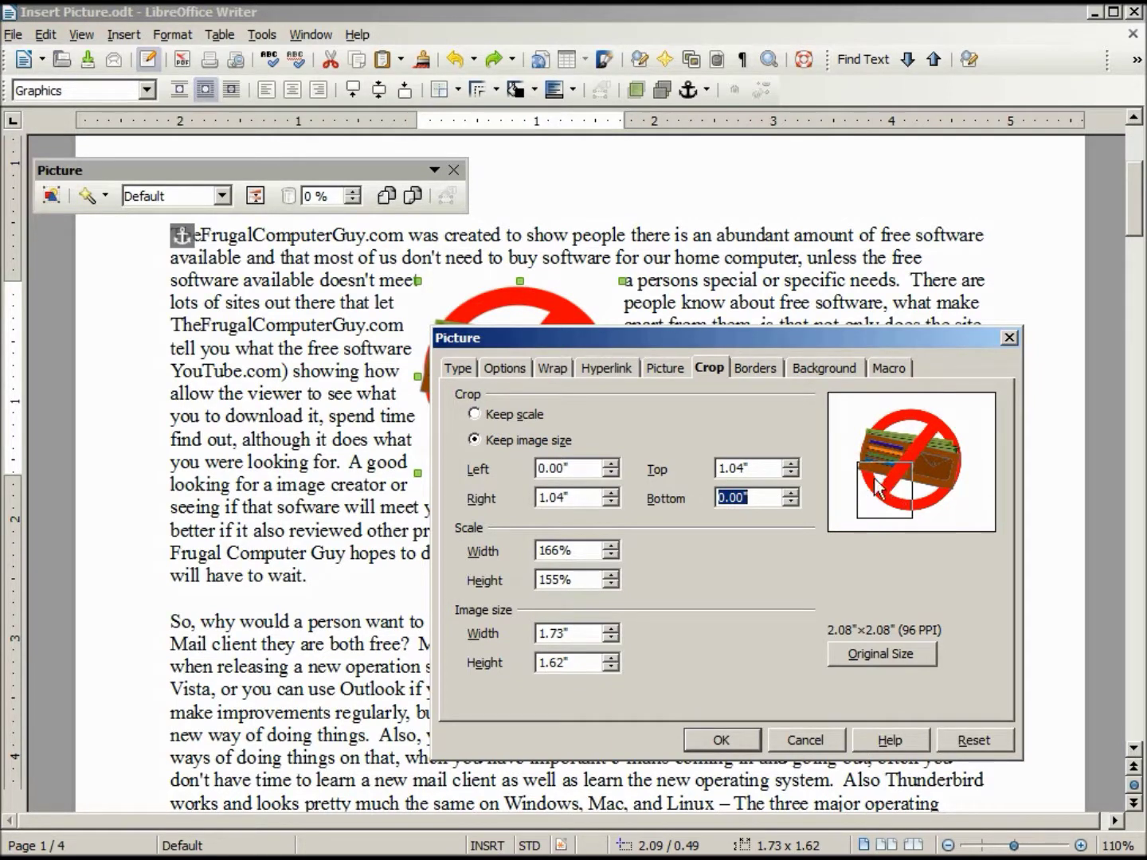
{"action": "left_click", "coordinate": [722, 740]}
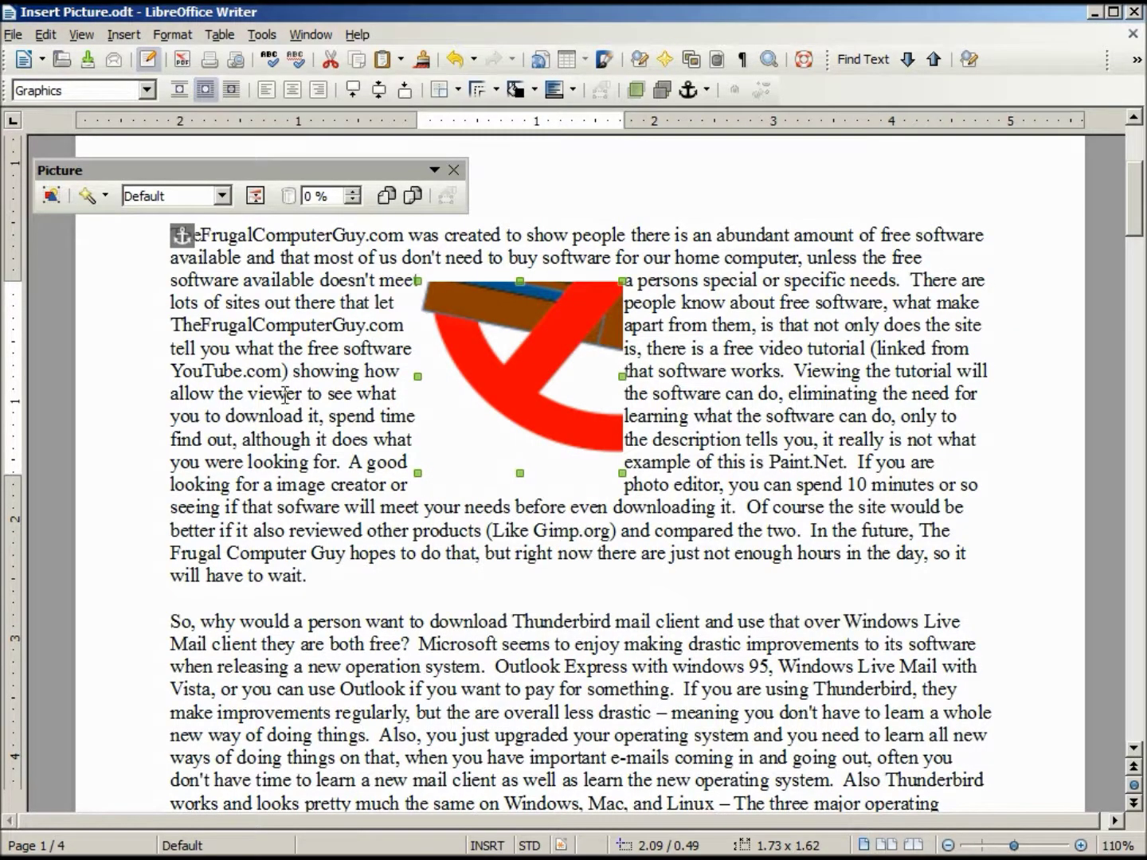
{"action": "left_click", "coordinate": [46, 199]}
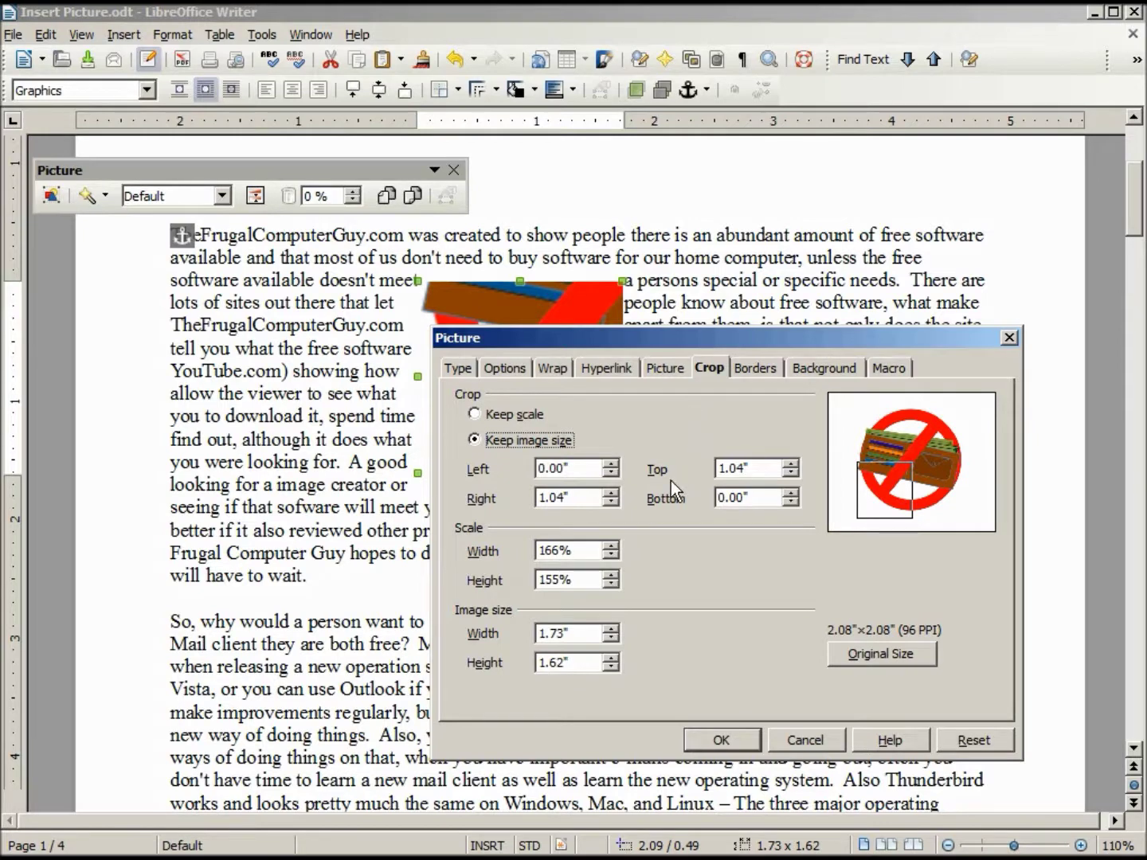
Look over the logo's Borders and Background options, then view its Macro events, which have no macros assigned.
{"action": "left_click", "coordinate": [763, 367]}
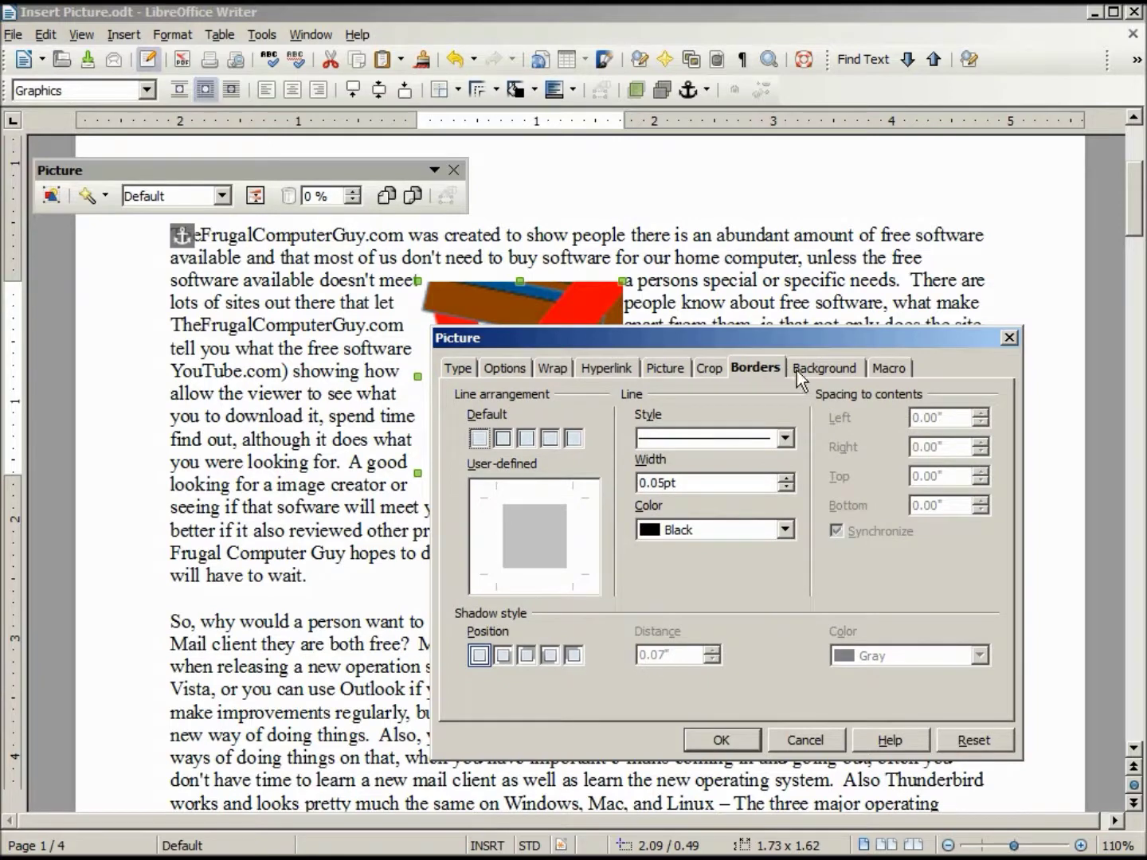
{"action": "left_click", "coordinate": [825, 368]}
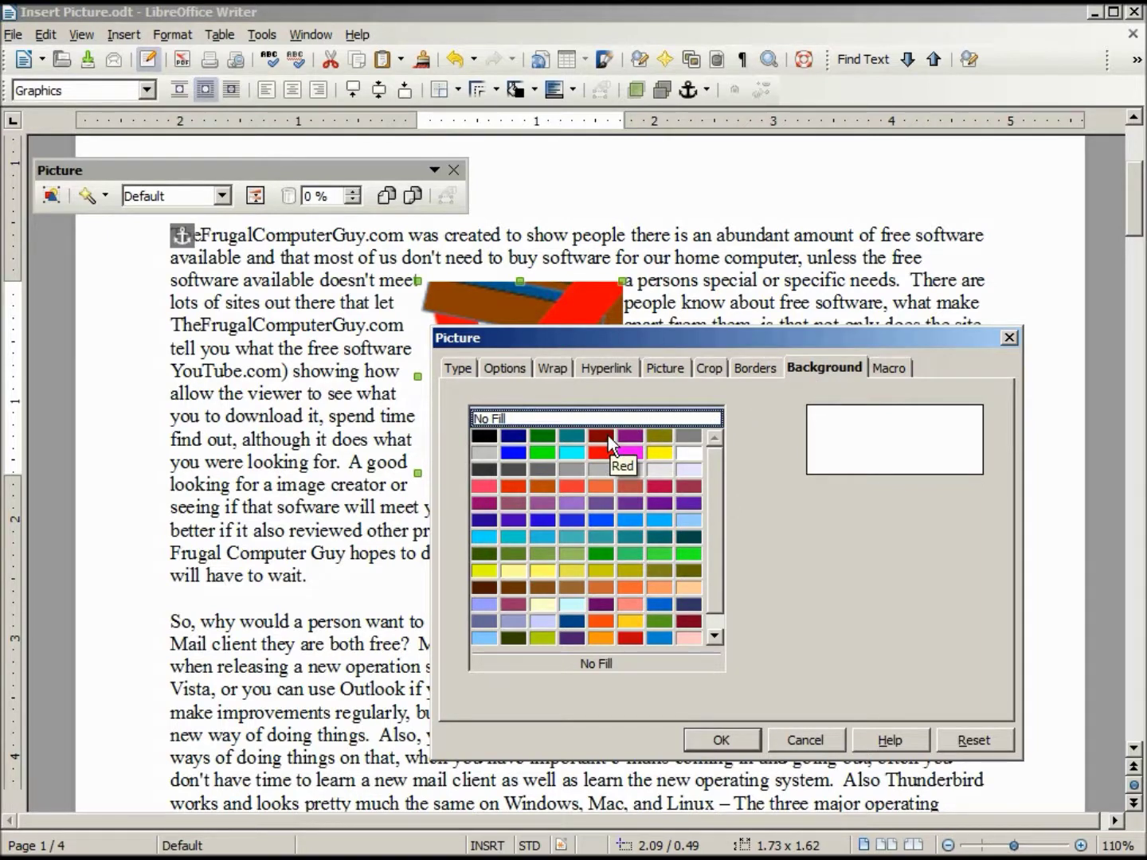
{"action": "left_click", "coordinate": [890, 364]}
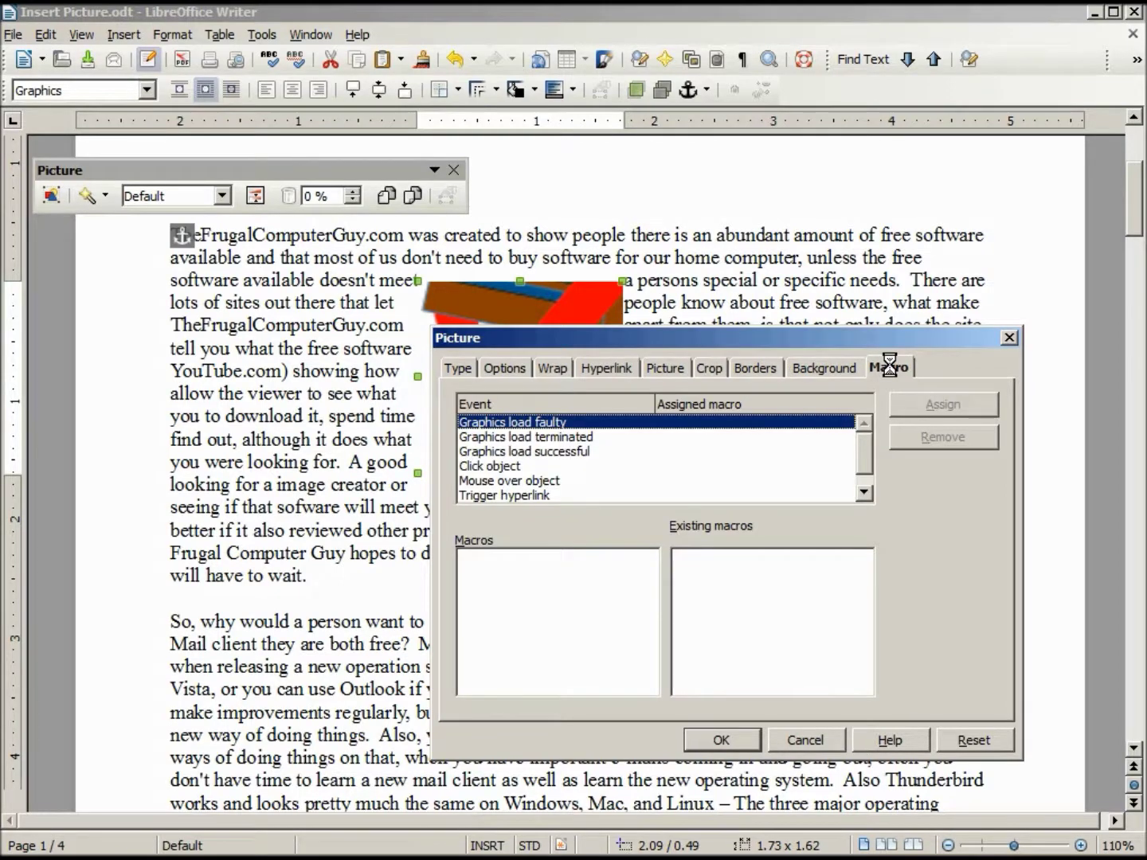